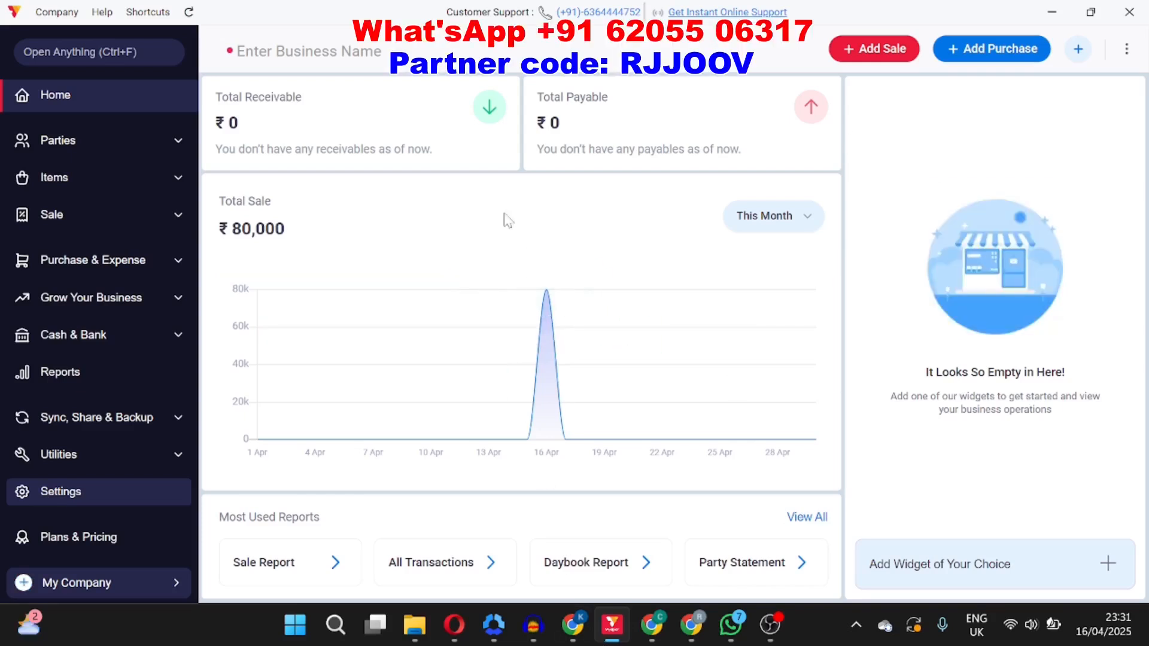
Step: Open the item settings and inspect the Batch No. field's Gross Weight label
left_click(94, 494)
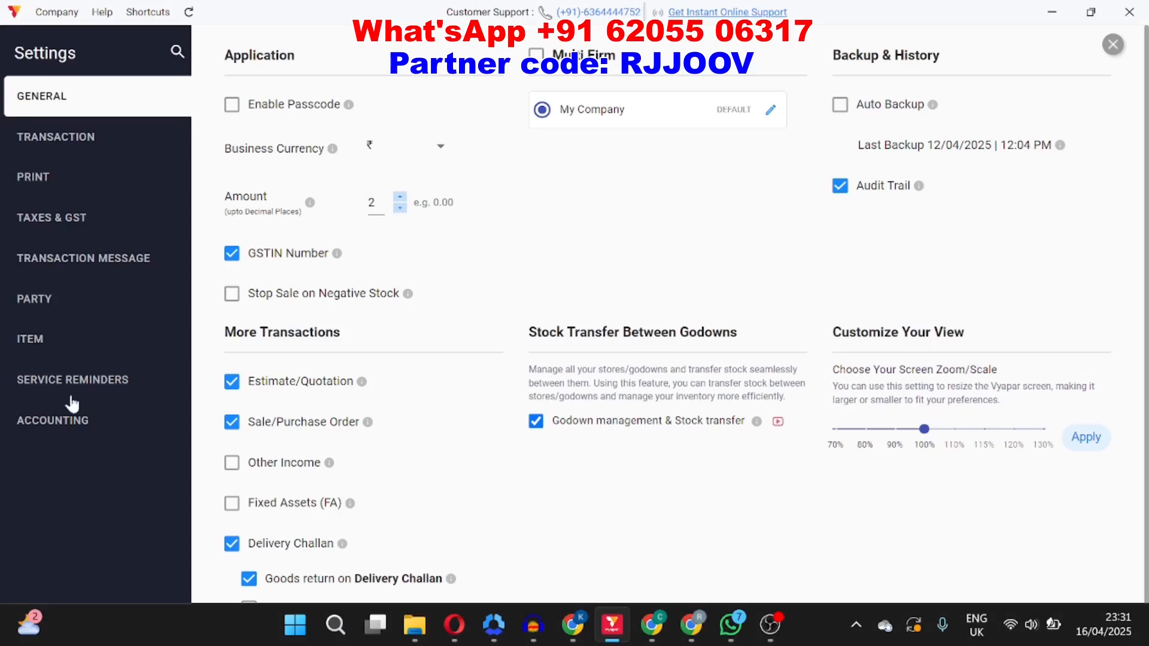
left_click(40, 358)
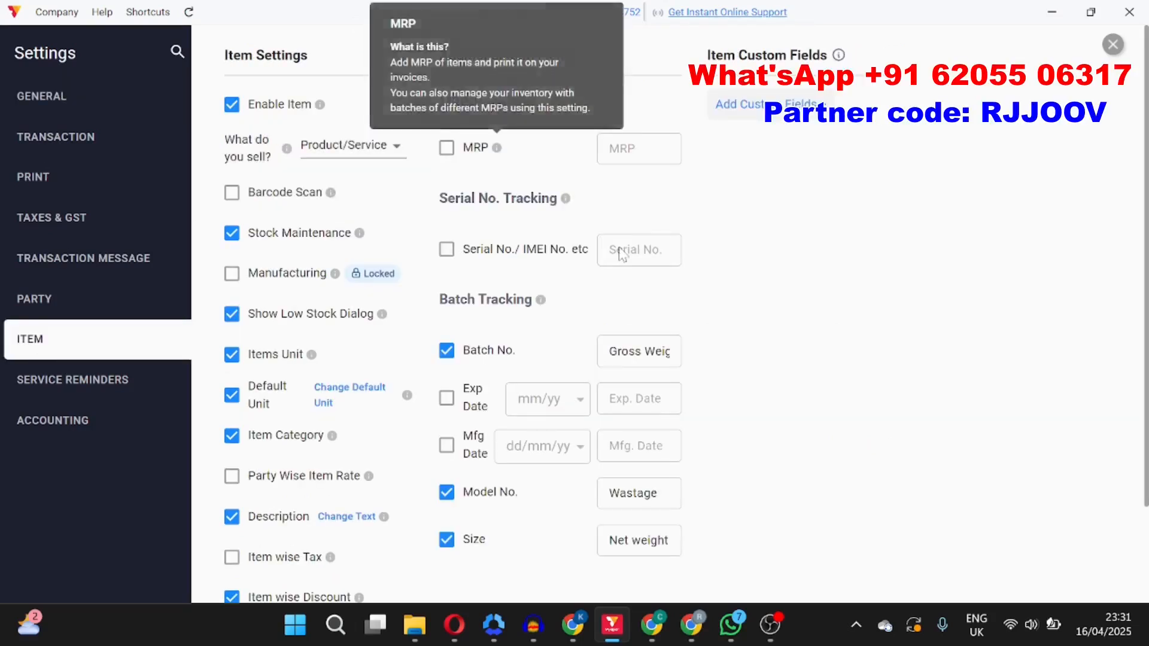
scroll(838, 264, "down", 3)
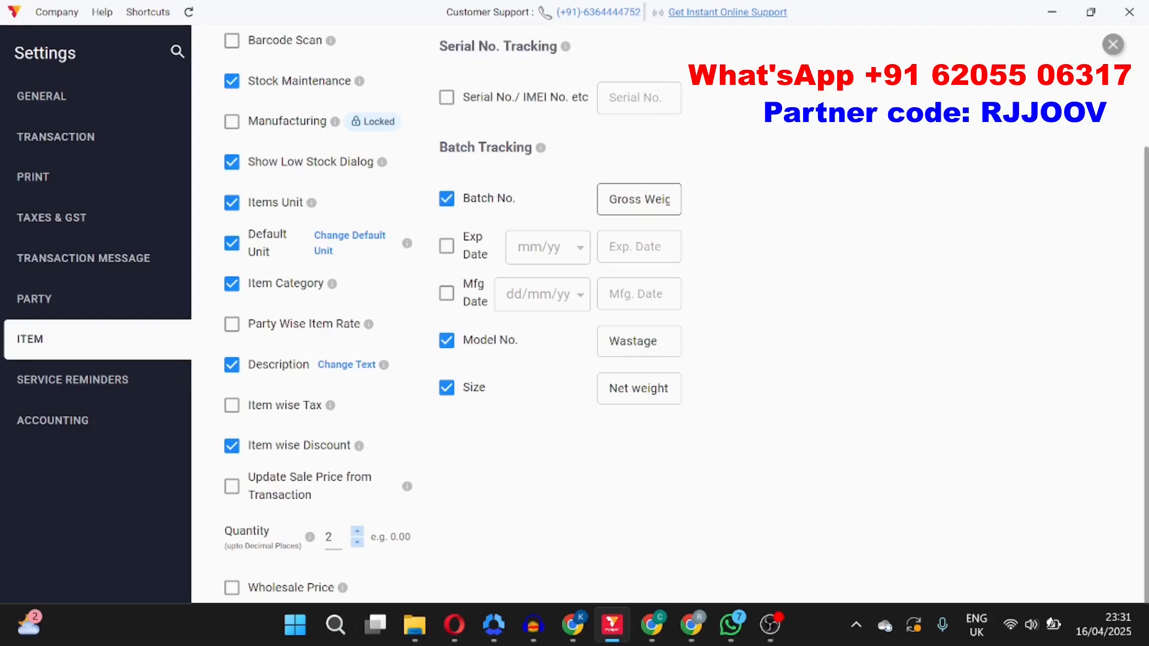
left_click_drag(610, 199, 730, 213)
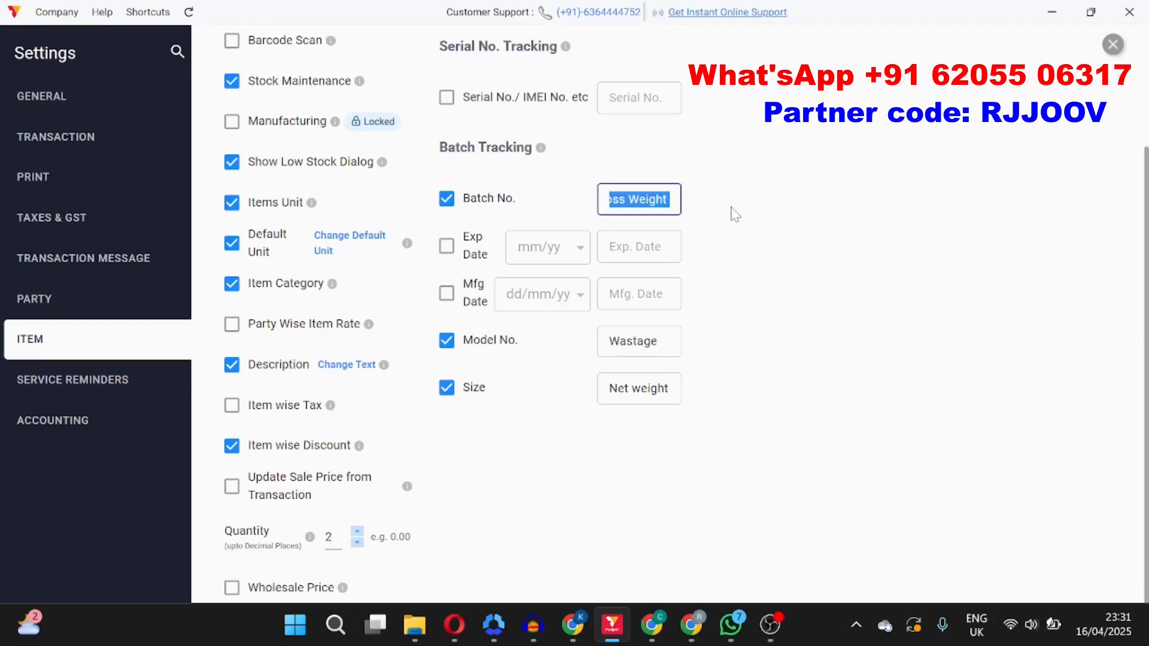
left_click(730, 215)
Step: Toggle the Model No., Item Category and Description options off and back on while reviewing item settings
left_click(449, 347)
left_click(448, 347)
left_click_drag(657, 341, 591, 341)
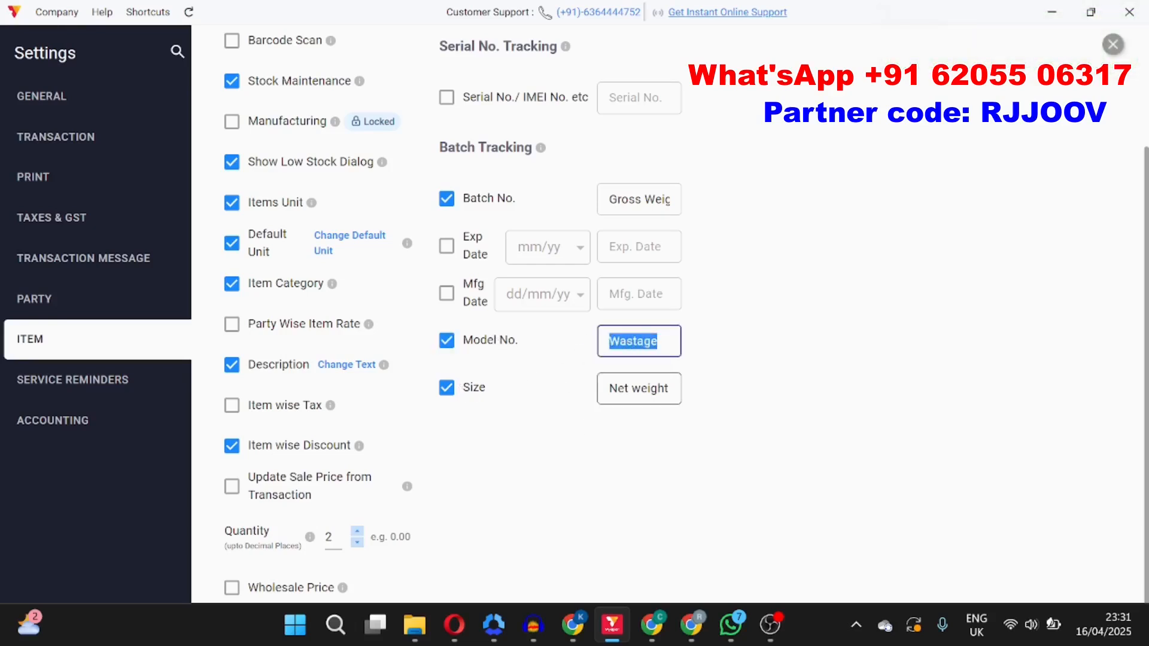
key("Tab")
left_click(551, 435)
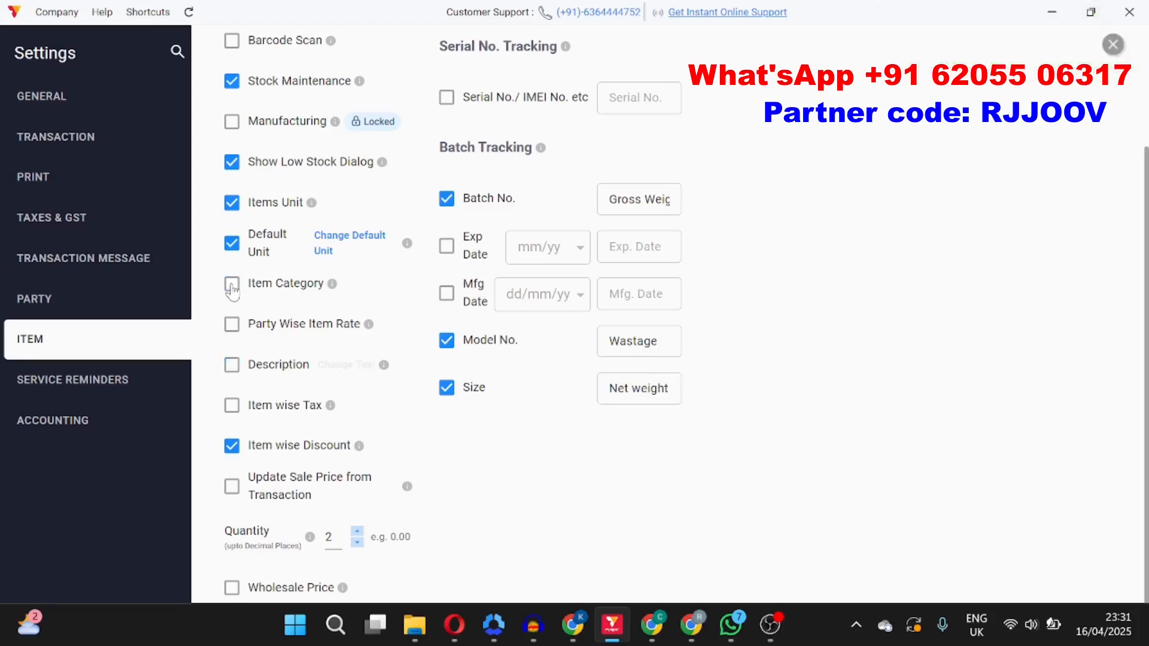
left_click(232, 366)
left_click(231, 370)
scroll(332, 417, "up", 3)
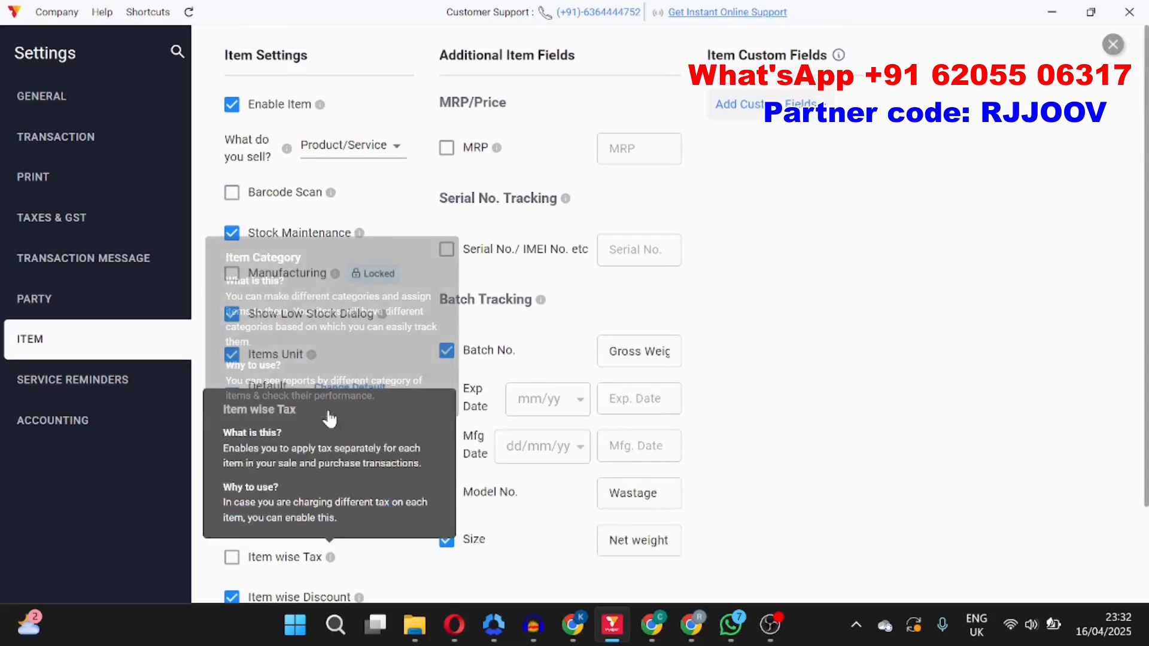
scroll(580, 381, "down", 3)
scroll(580, 381, "up", 3)
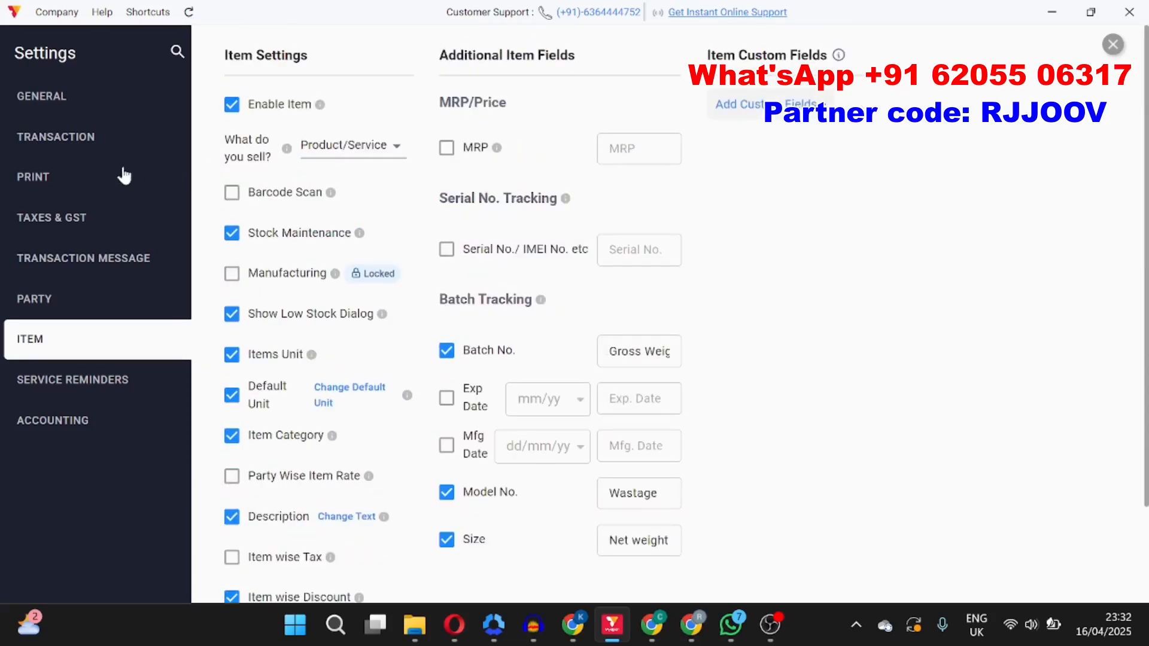
Step: Open the Additional Charges settings under transaction settings and save the Wastage Deduction charge details
left_click(81, 135)
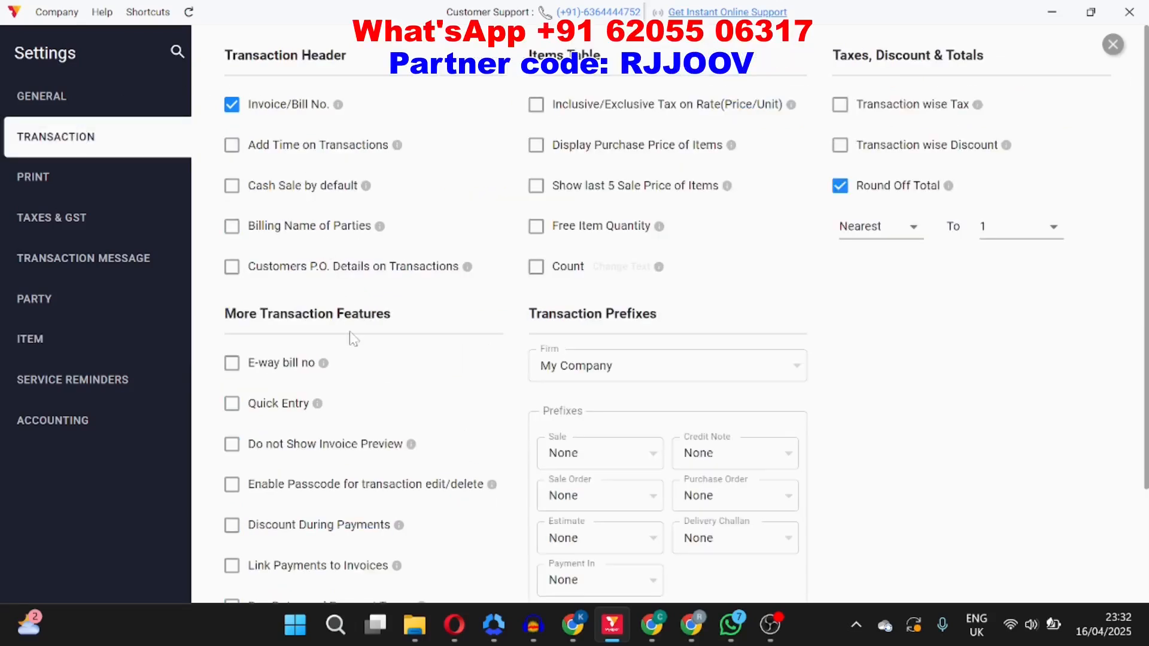
scroll(353, 339, "down", 3)
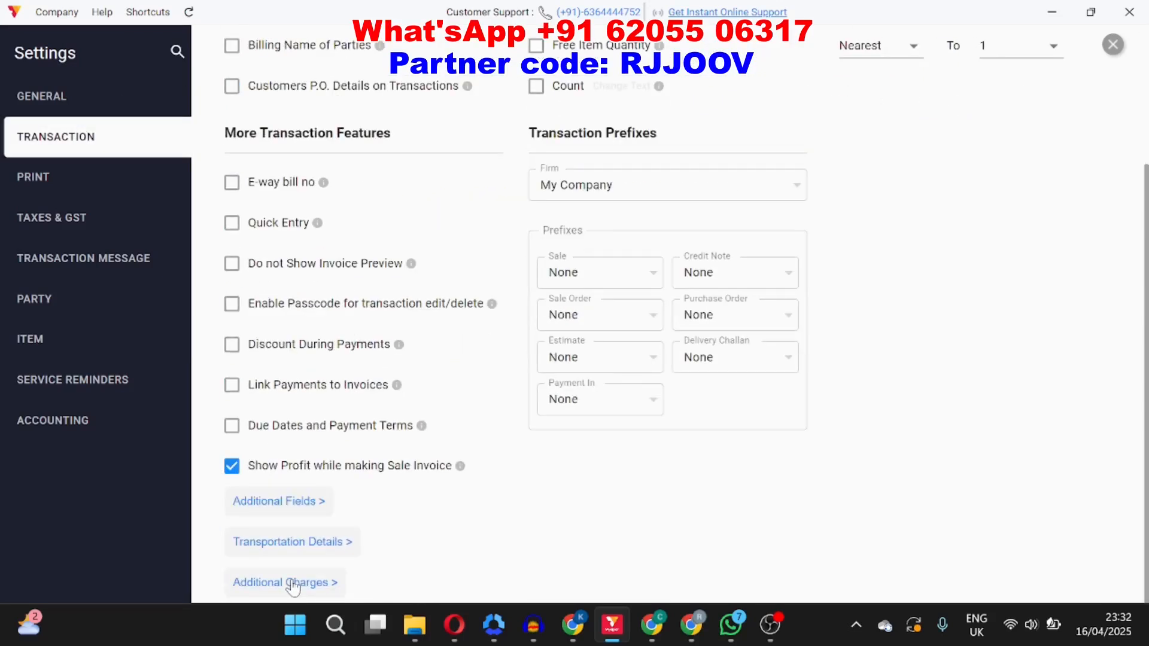
left_click(292, 583)
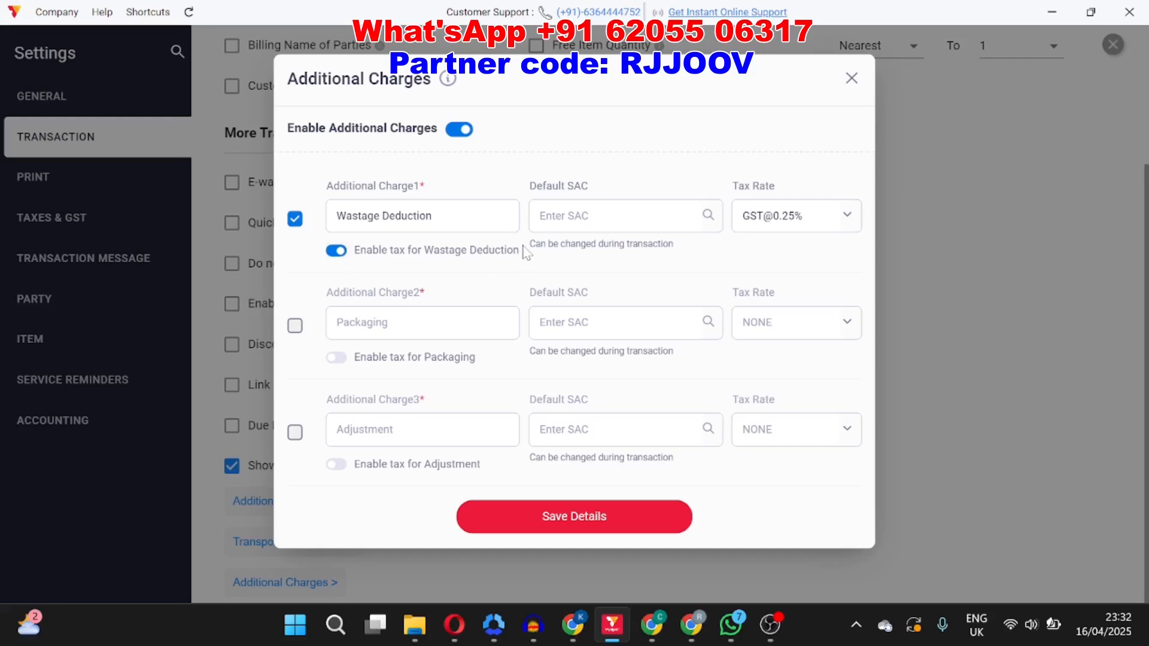
left_click(546, 523)
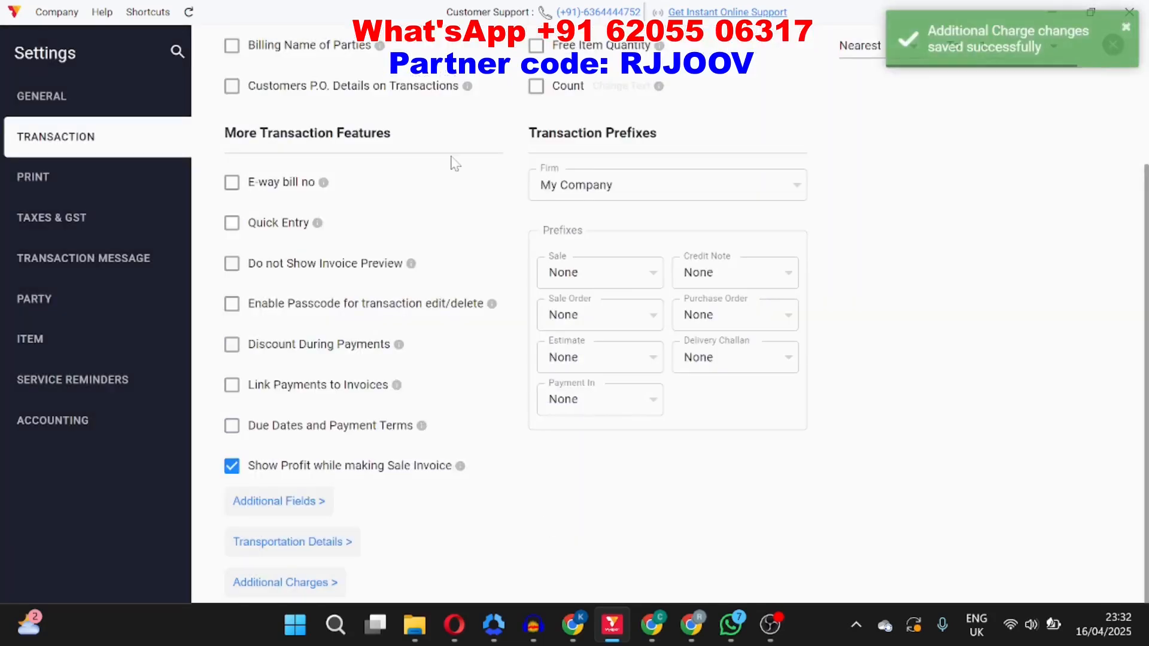
Step: Close settings and start adding a new product from the item details
scroll(452, 162, "up", 3)
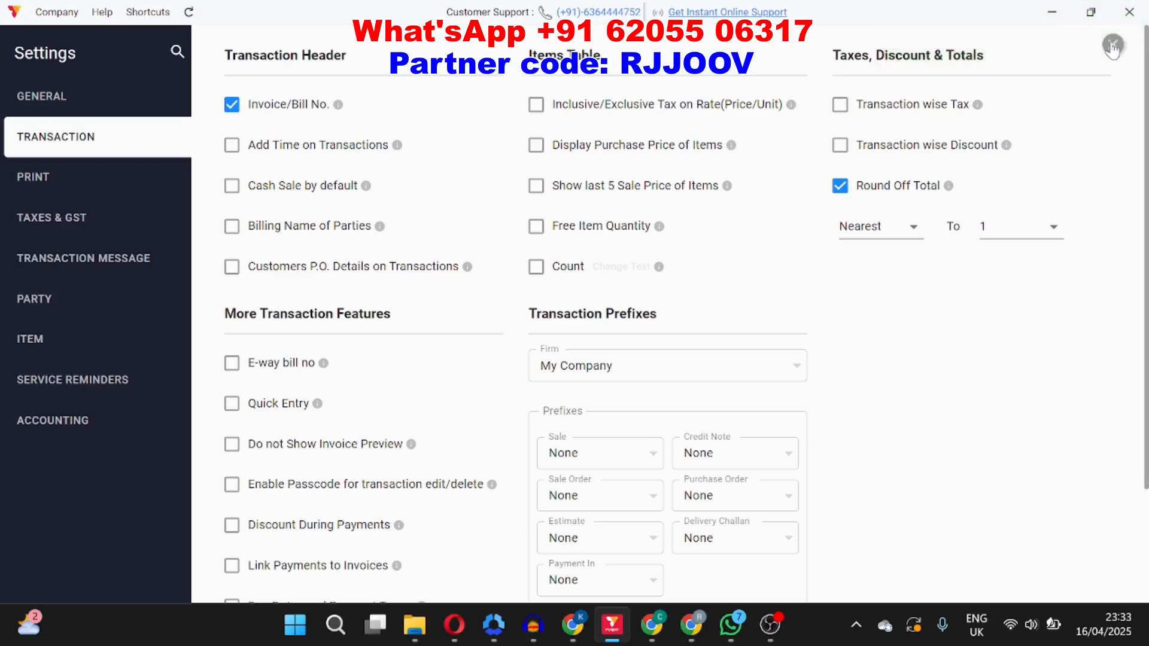
left_click(1112, 51)
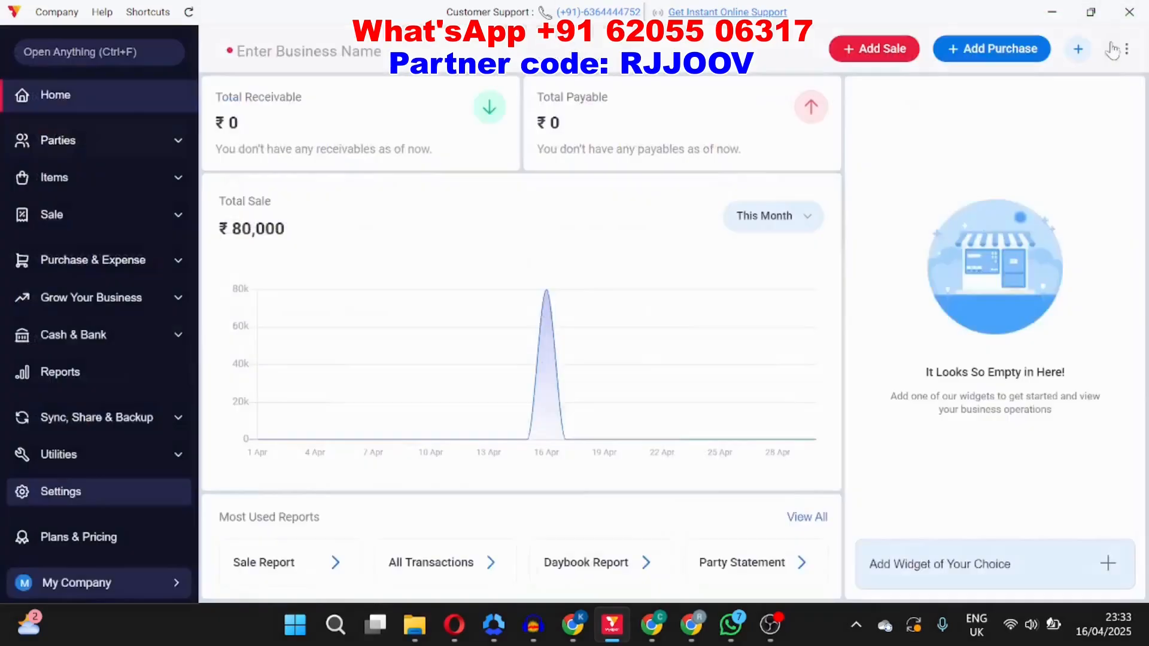
left_click(138, 184)
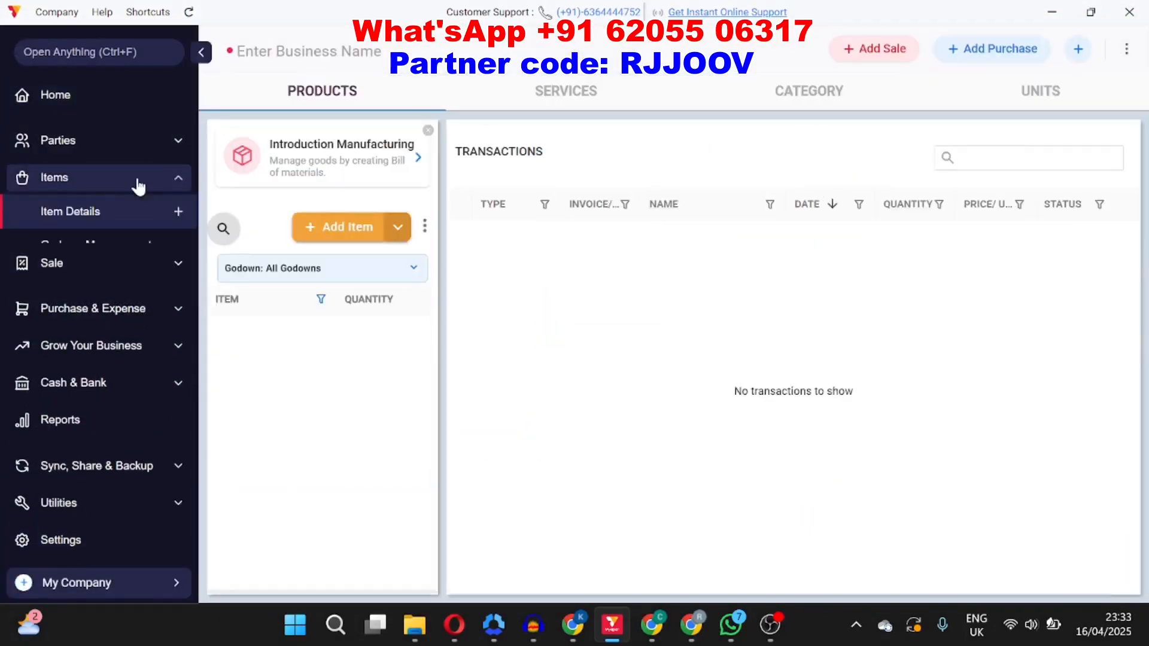
left_click(322, 242)
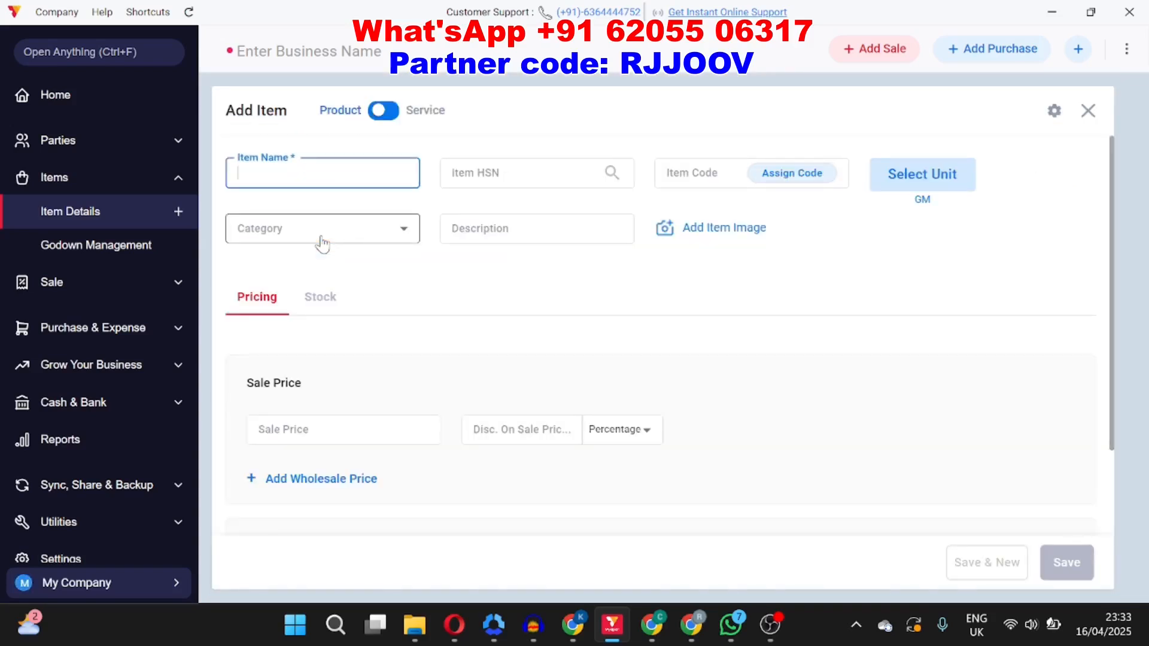
Step: Enter Haaram as the item name and 45678 as the item HSN
type("hAARAM")
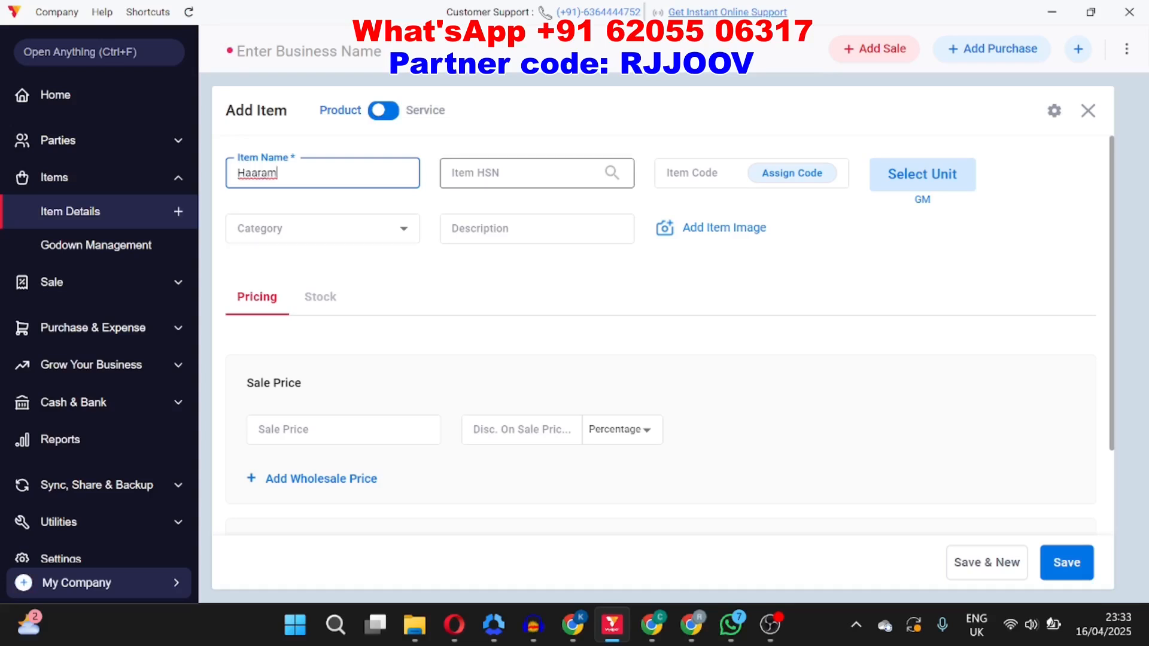
left_click(526, 173)
type("45678")
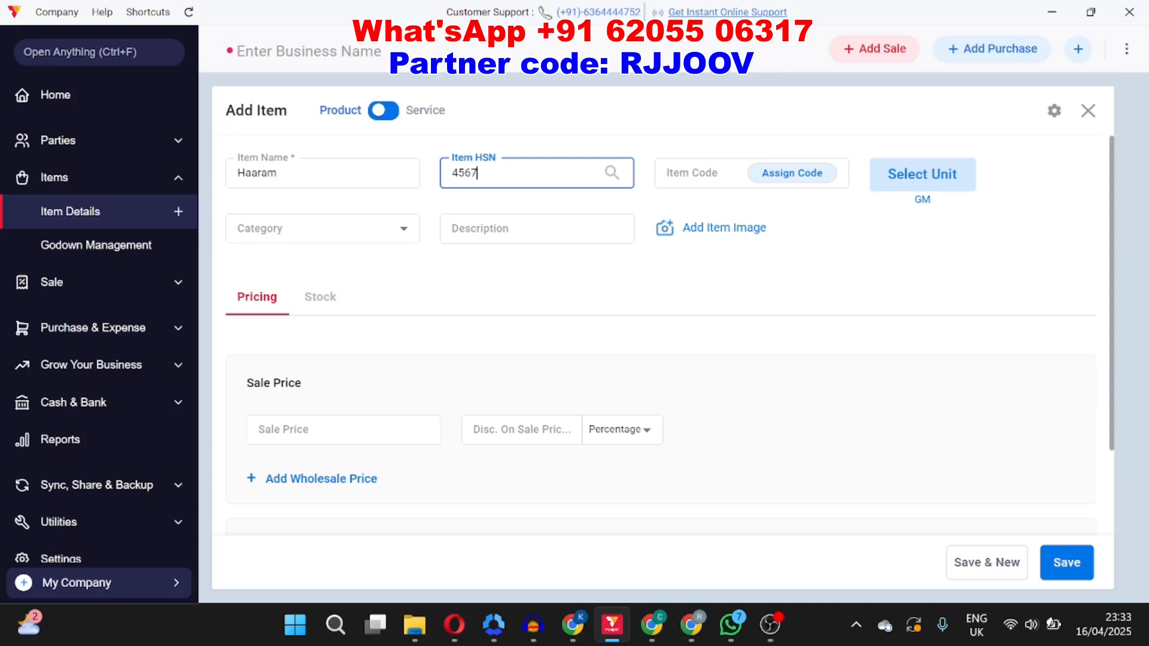
Step: Create a new Gold category and assign both Silver and Gold categories to the item
left_click(300, 231)
left_click(308, 270)
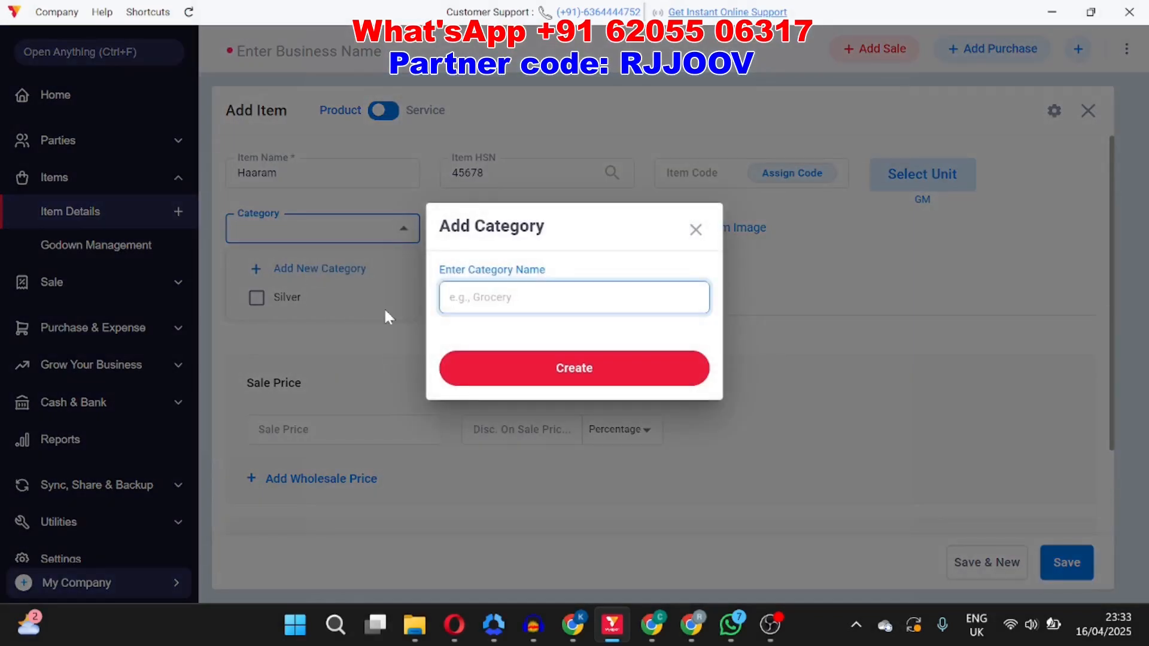
type("Gold")
left_click(572, 367)
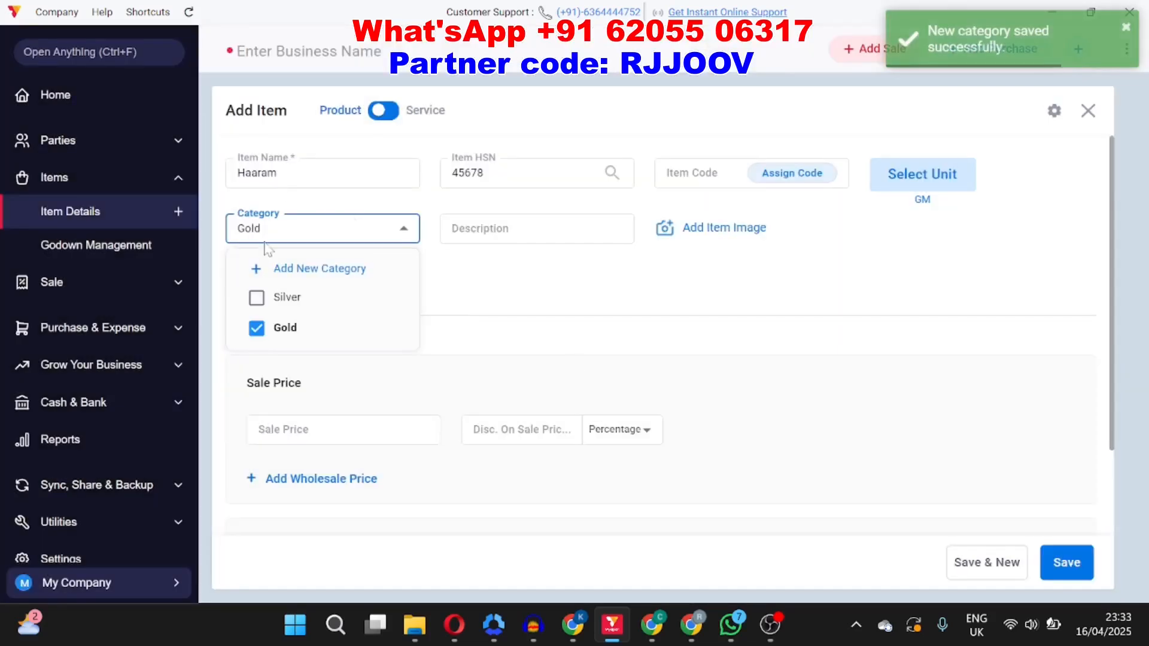
left_click(259, 299)
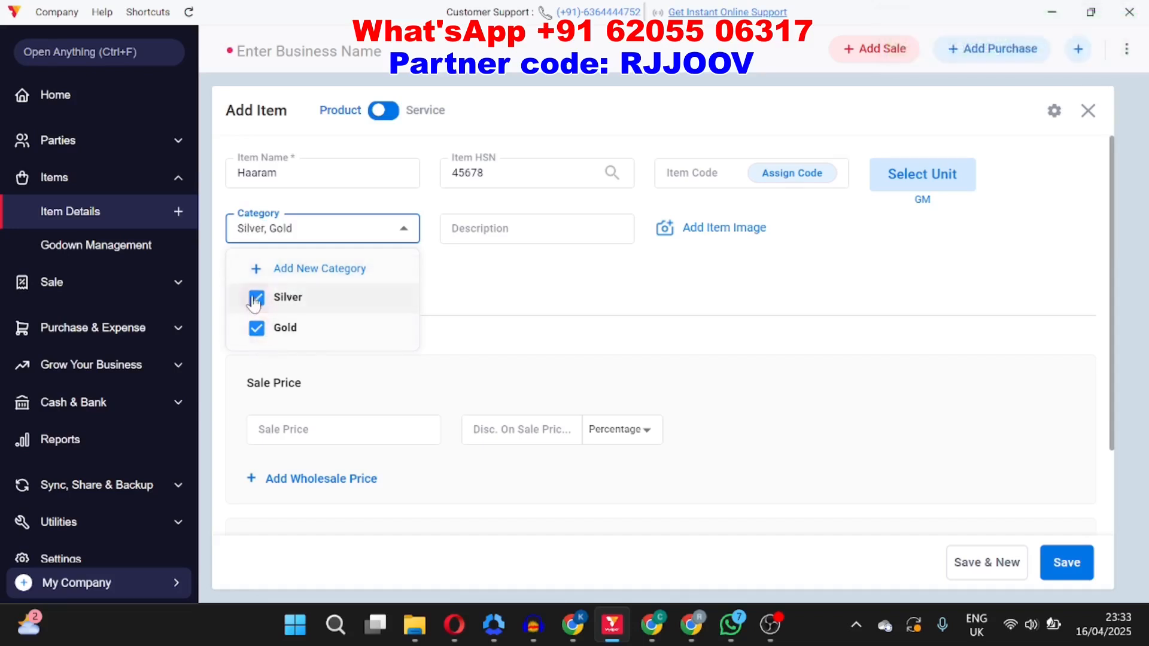
left_click(526, 286)
Step: Enter 24carat as the description and 234 as the item code
left_click(505, 236)
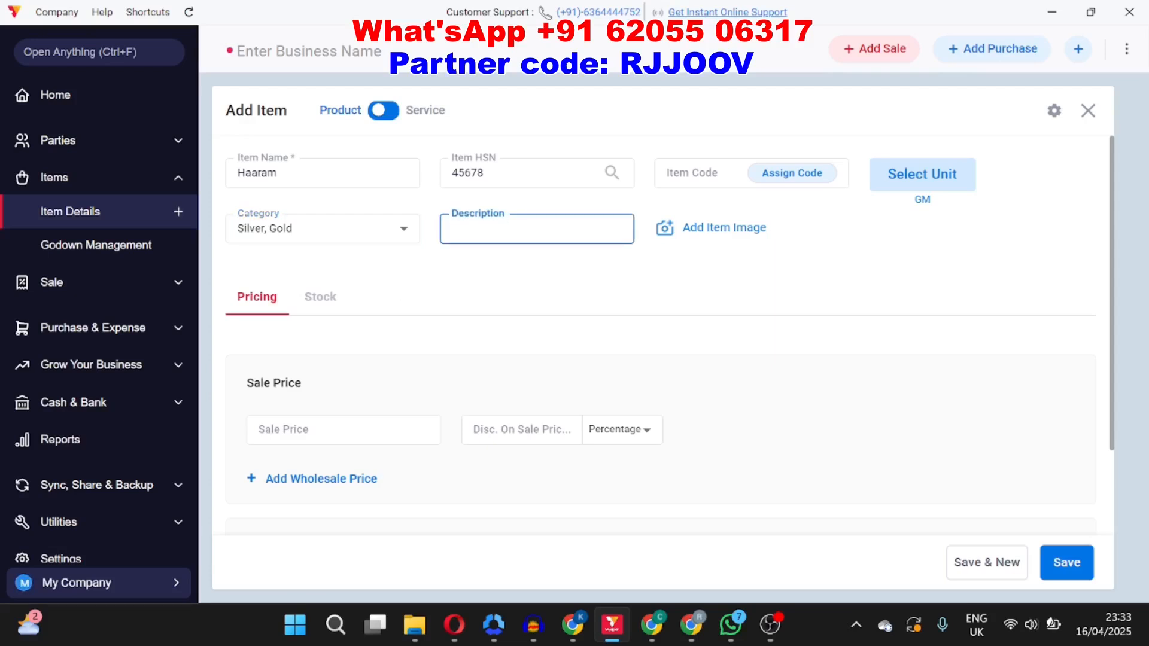
type("24carat")
left_click(706, 173)
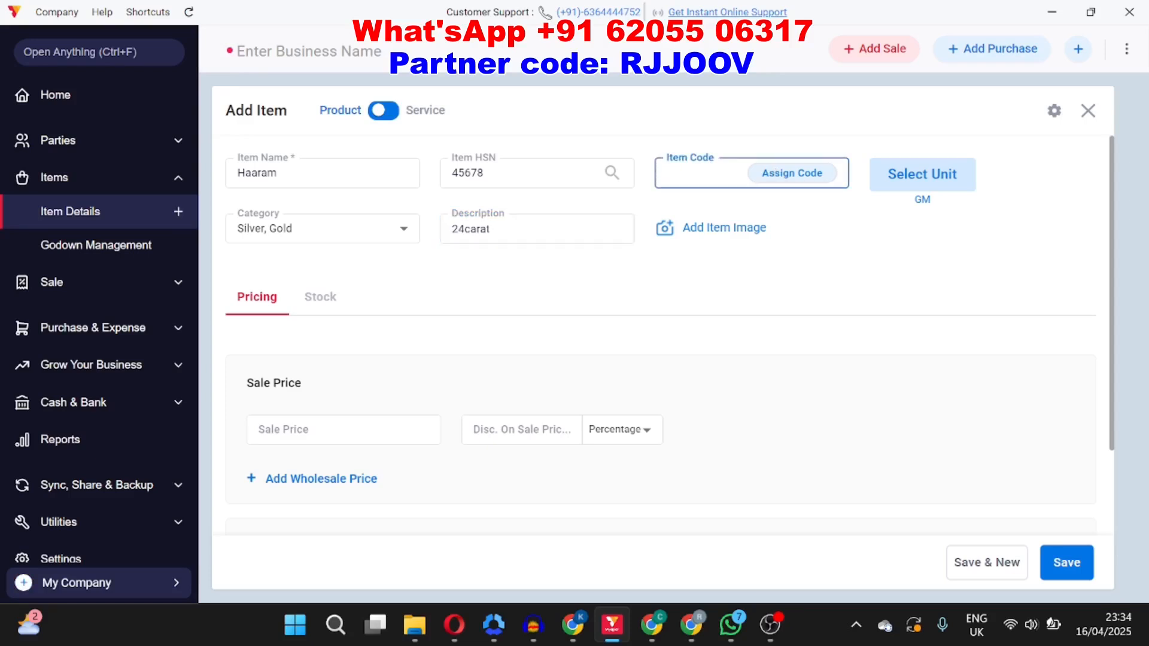
type("234")
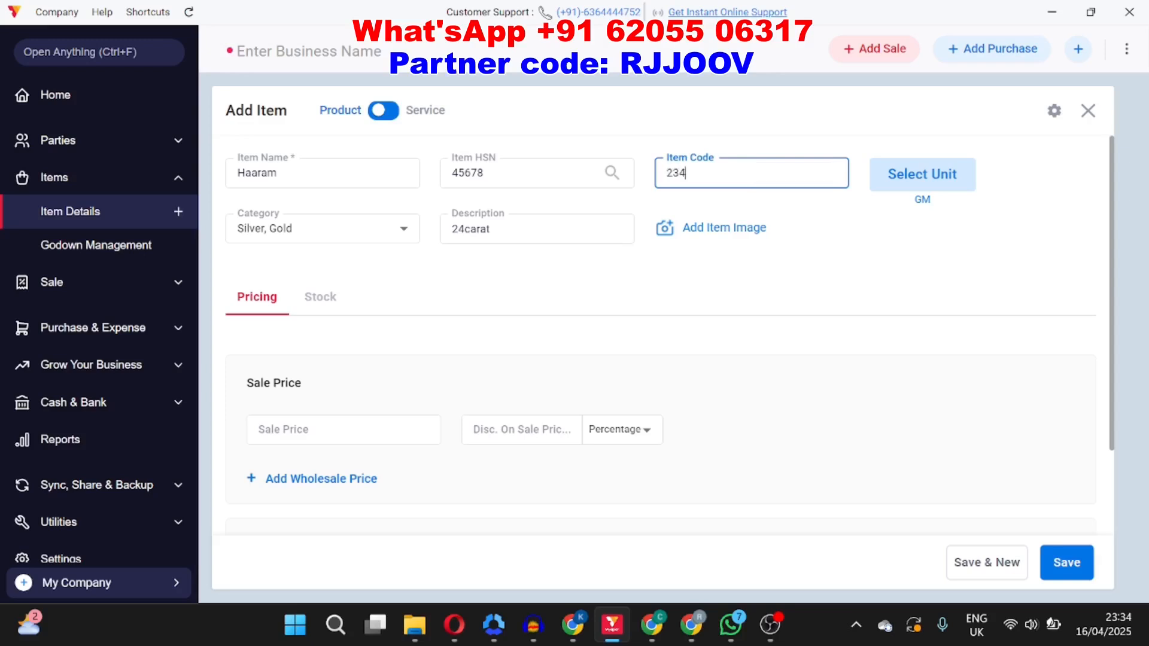
Step: Set the item's base unit to GRAMMES (Gm) and save the unit selection
left_click(931, 187)
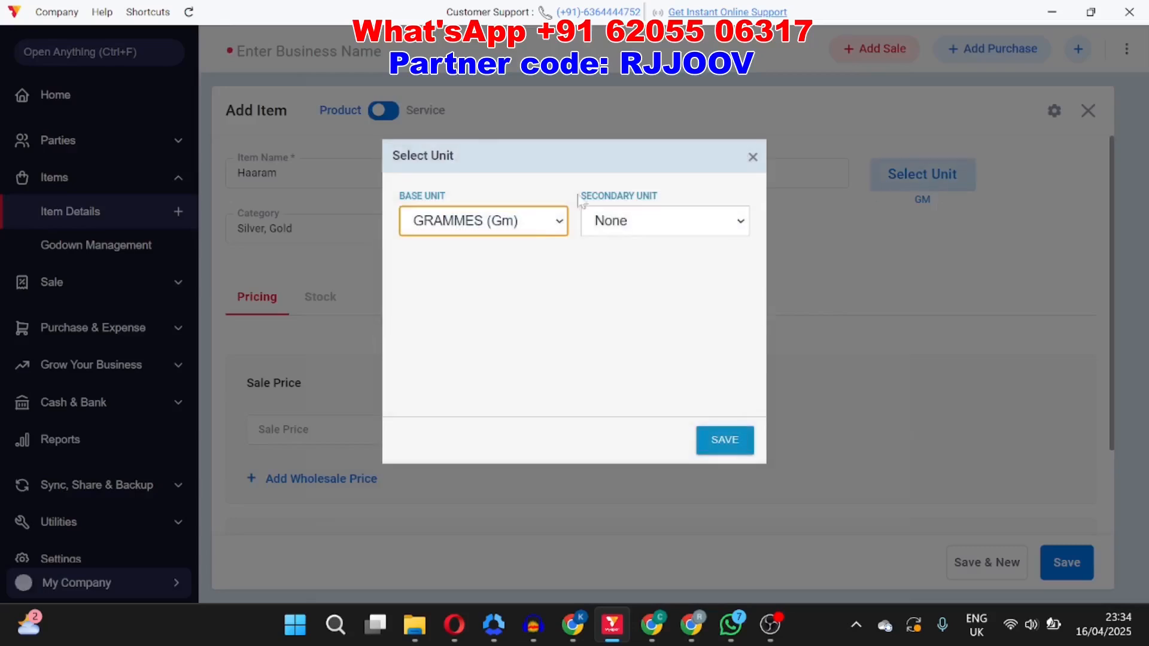
left_click(529, 229)
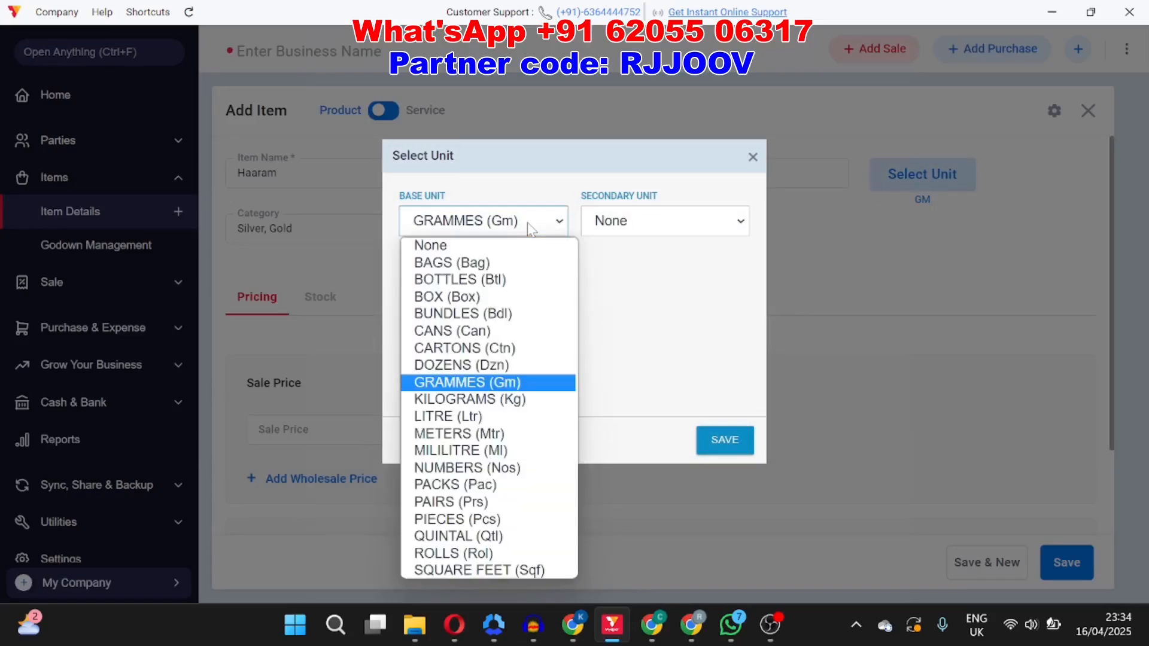
left_click(500, 383)
left_click(742, 442)
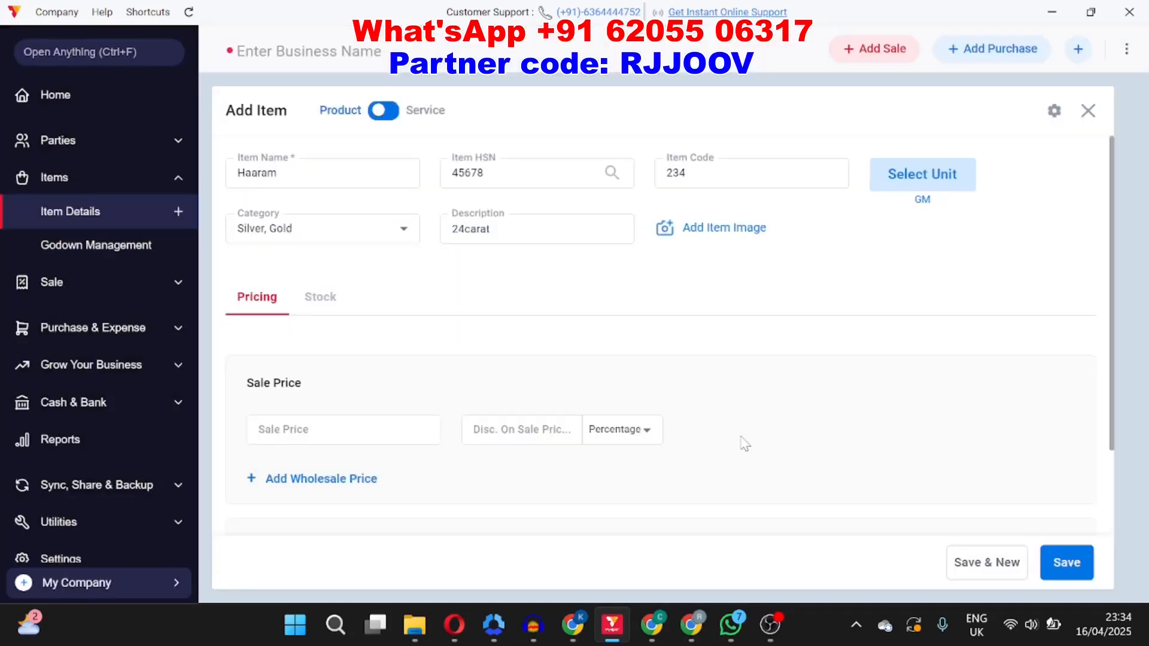
Step: Set the item's purchase price to 6500
scroll(503, 325, "down", 2)
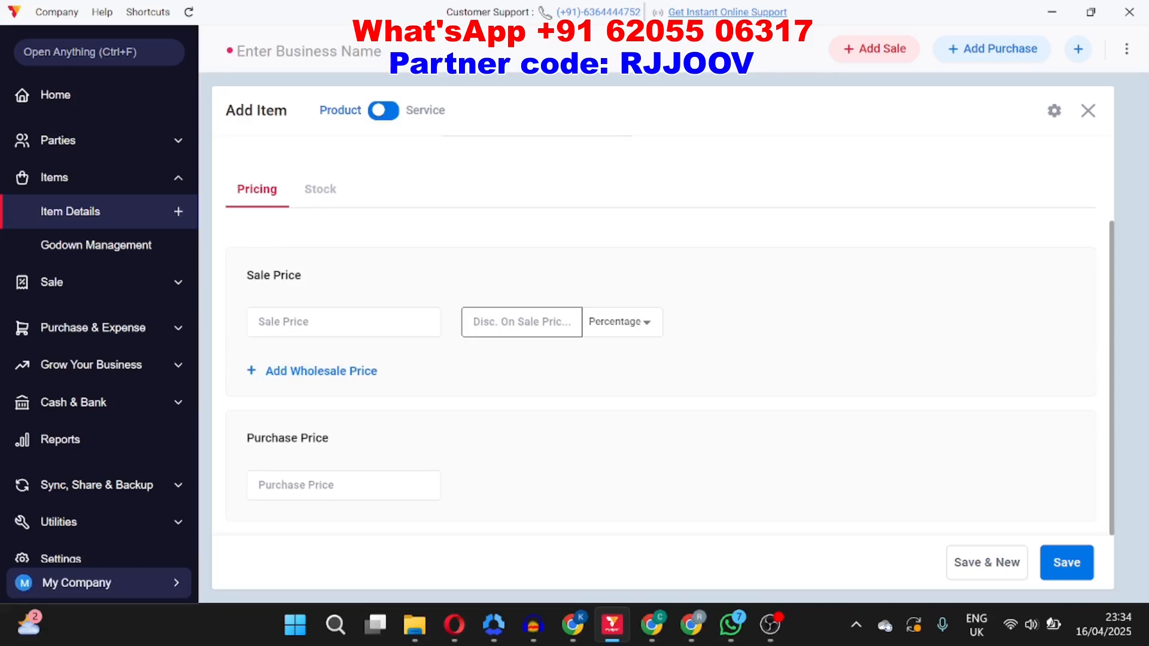
left_click(344, 485)
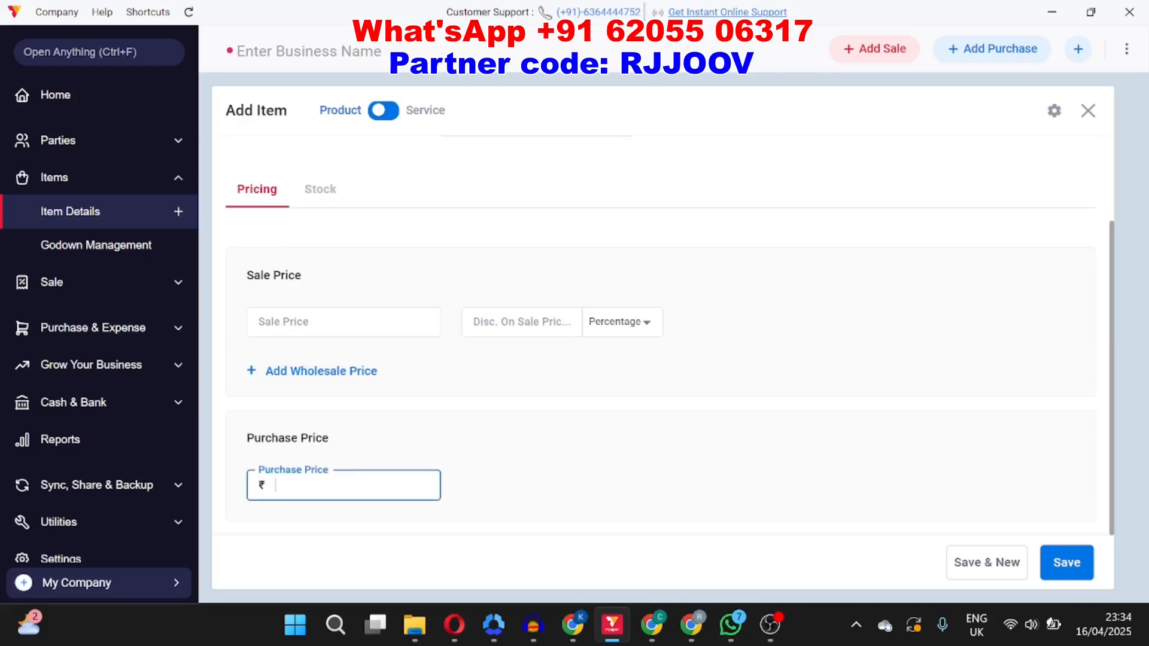
type("6500")
scroll(552, 383, "up", 3)
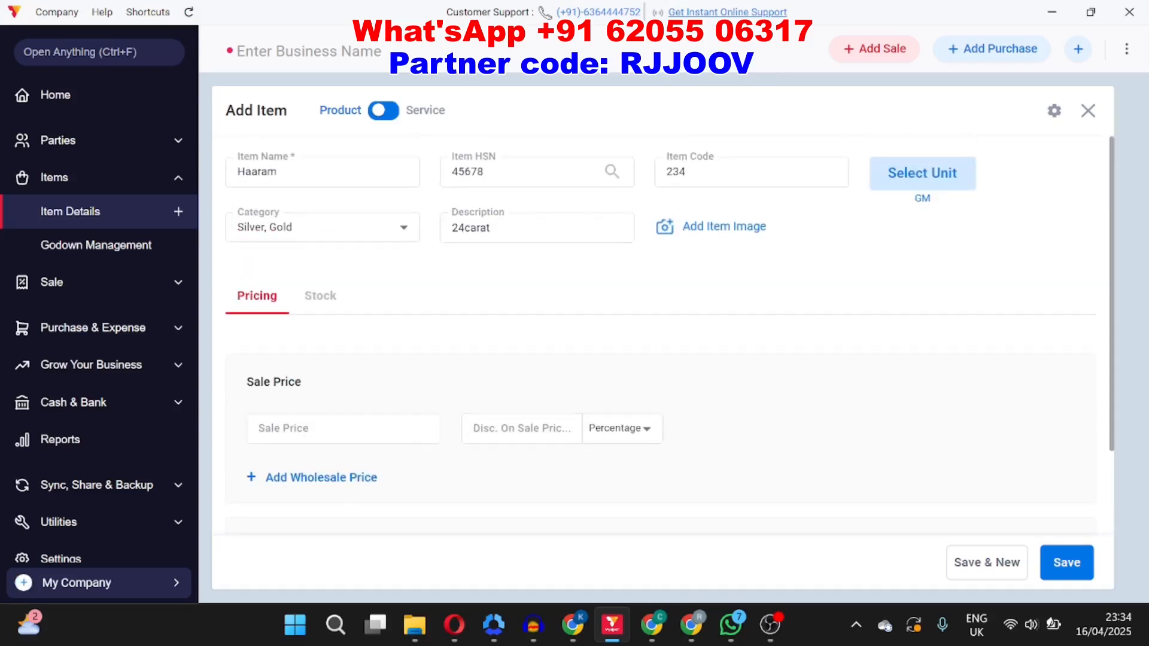
scroll(401, 392, "down", 3)
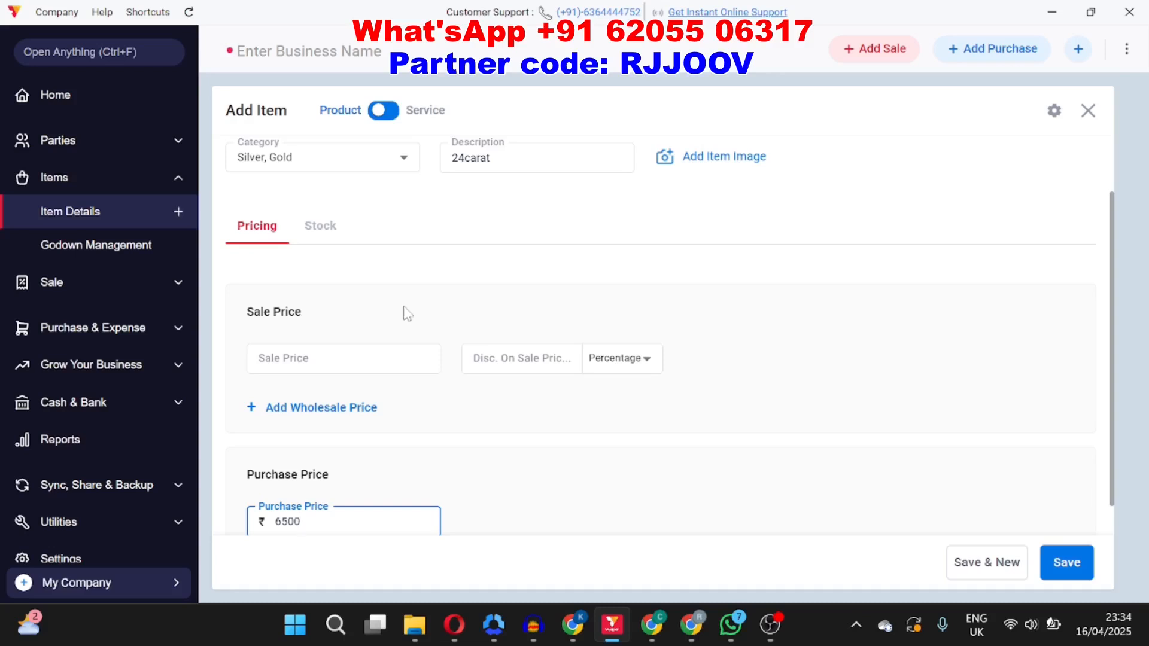
scroll(404, 311, "up", 2)
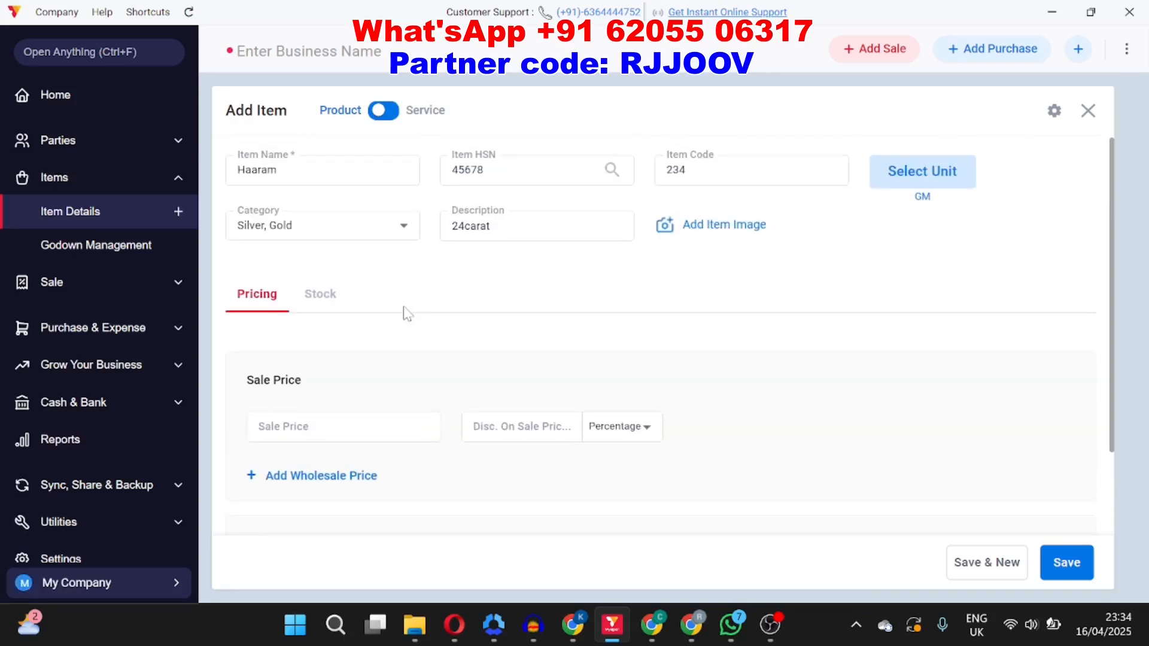
Step: On the stock section, enter an opening quantity of 20 at a price of 6500
left_click(328, 302)
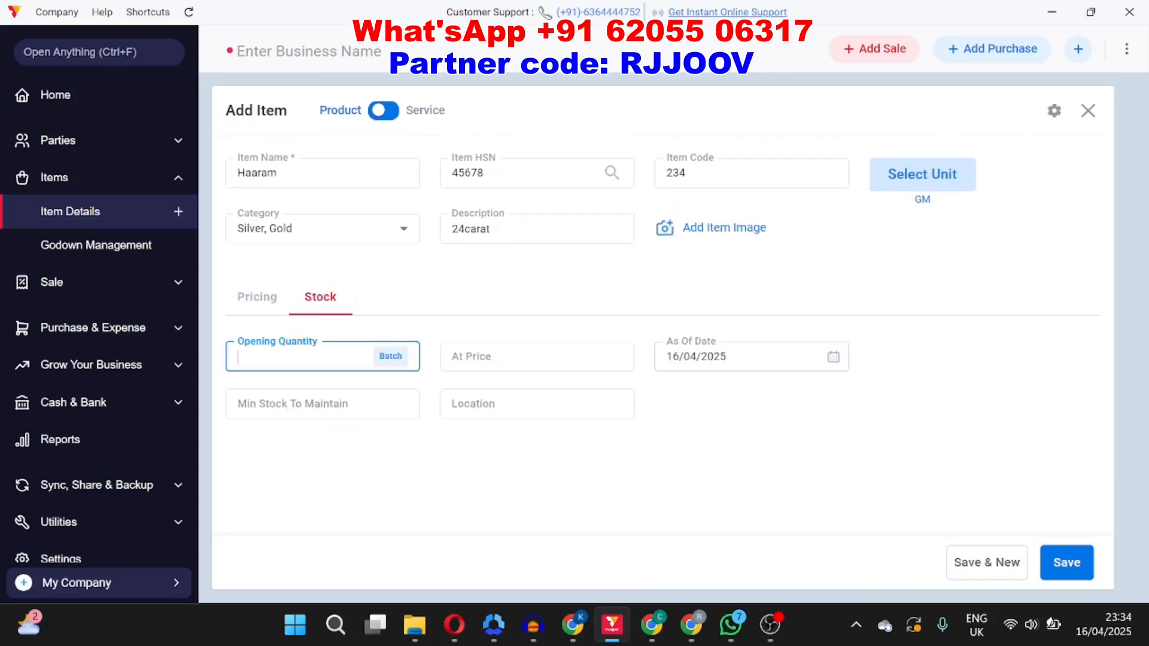
type("20")
left_click(499, 342)
type("65")
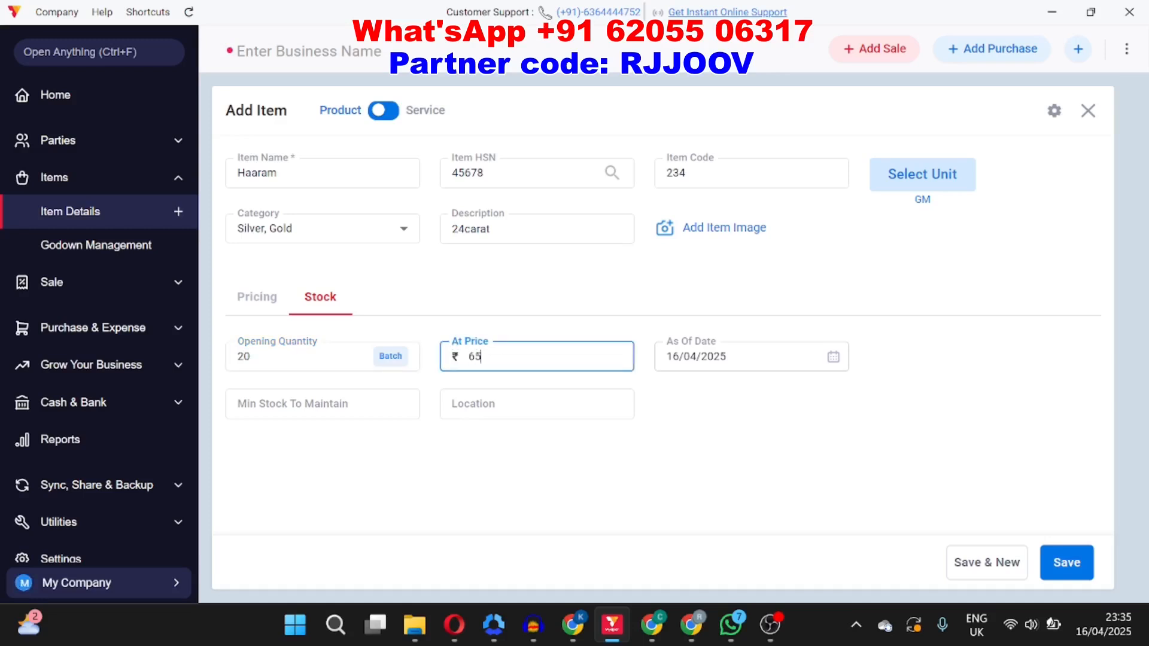
type("000")
key("BackSpace")
Step: Set the minimum stock to maintain to 2 and save the new item
left_click(323, 404)
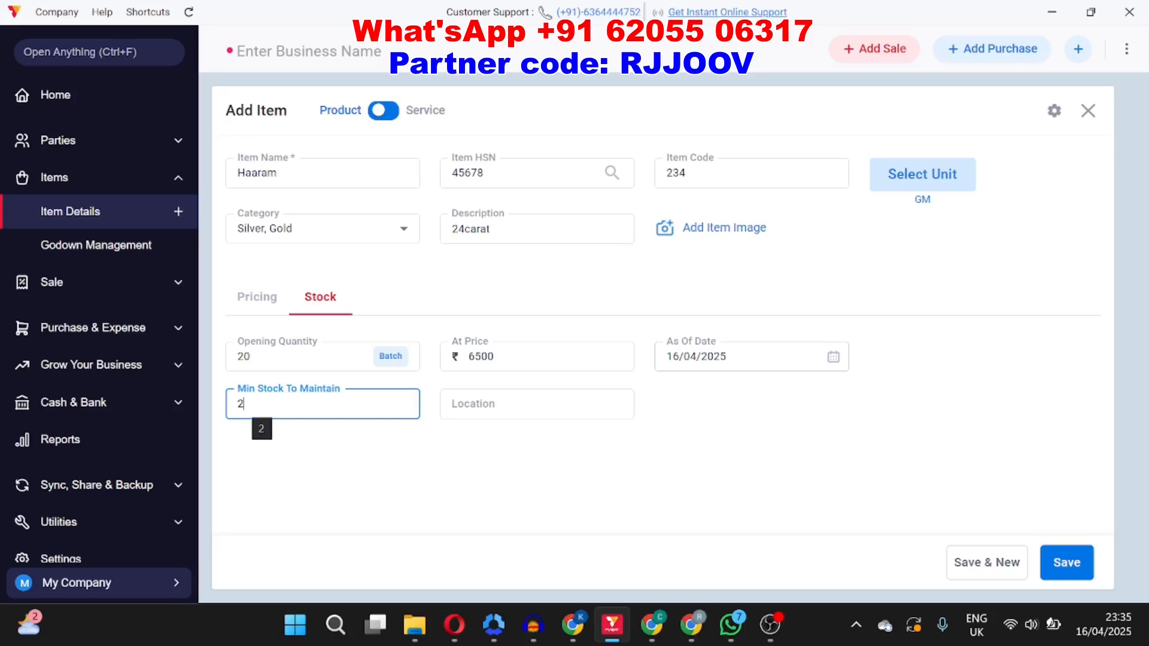
left_click(252, 357)
left_click_drag(253, 357, 225, 361)
left_click_drag(248, 405, 234, 405)
left_click(282, 448)
left_click(537, 404)
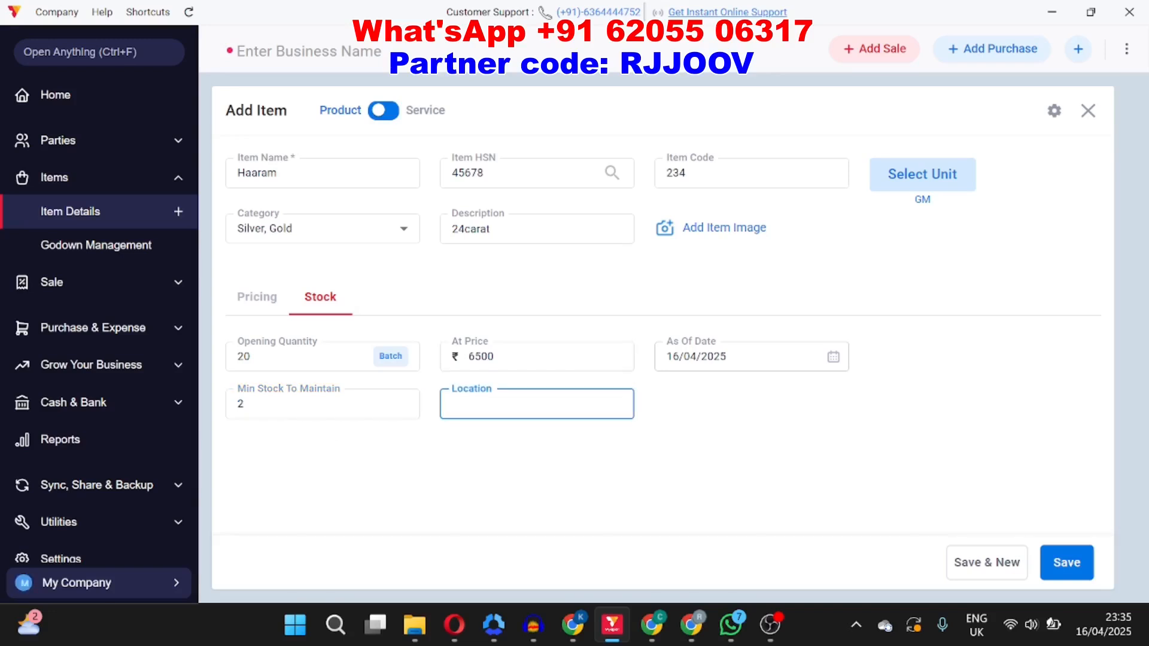
left_click(1080, 558)
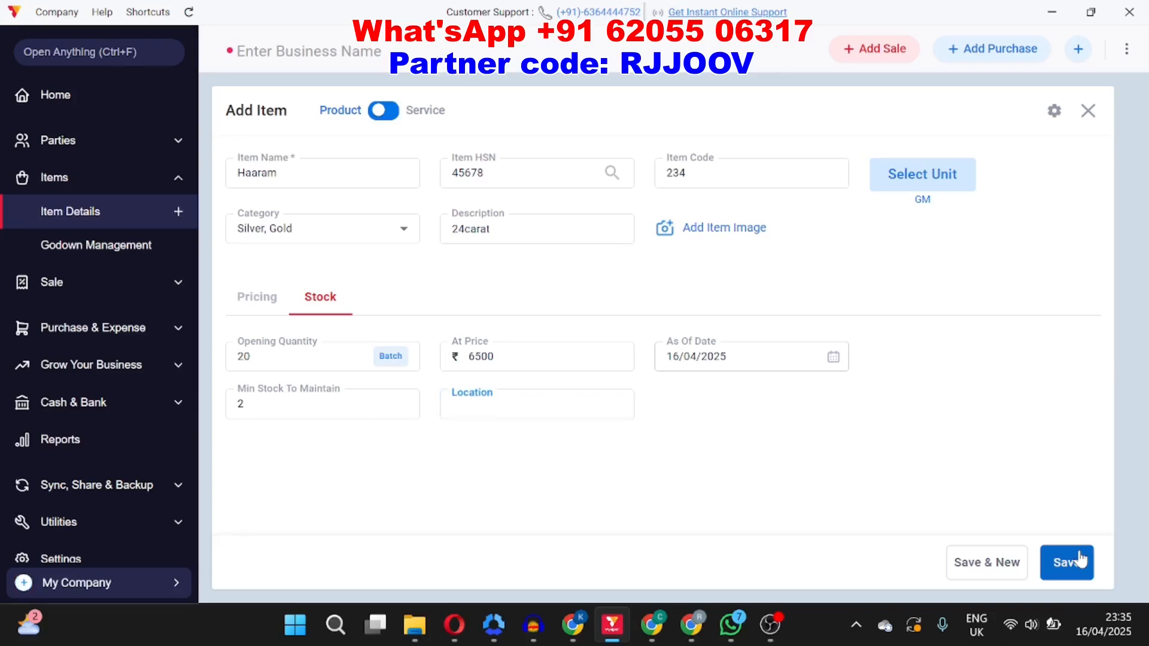
left_click(1085, 548)
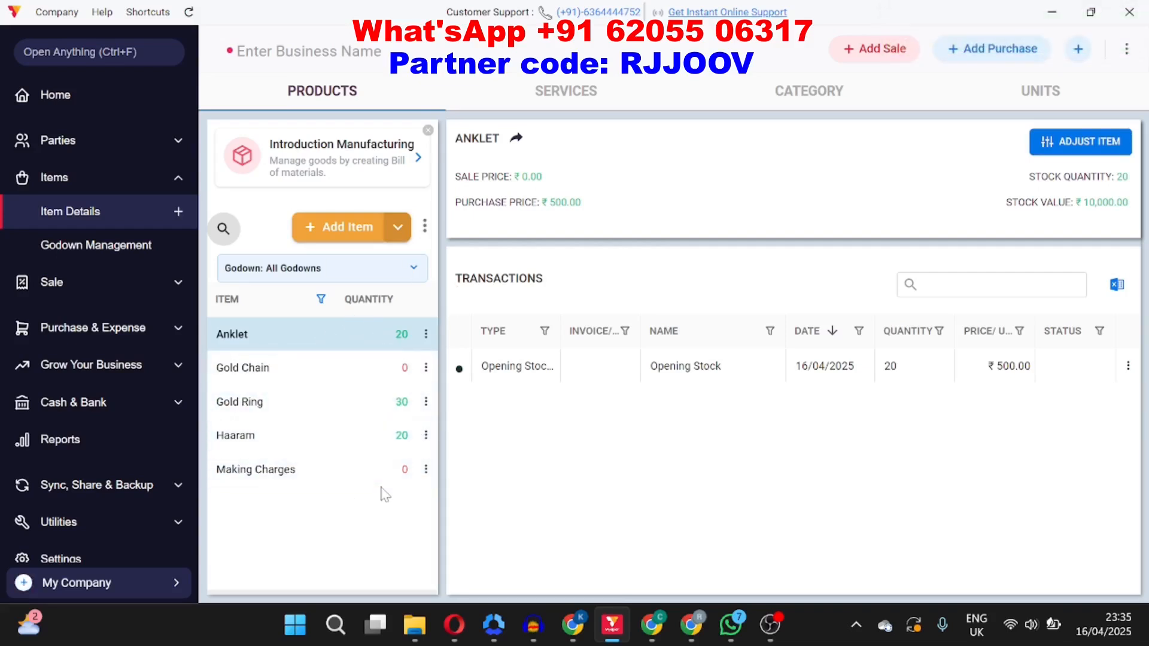
Step: Open the Making Charges item for editing and close it without changes
double_click(418, 479)
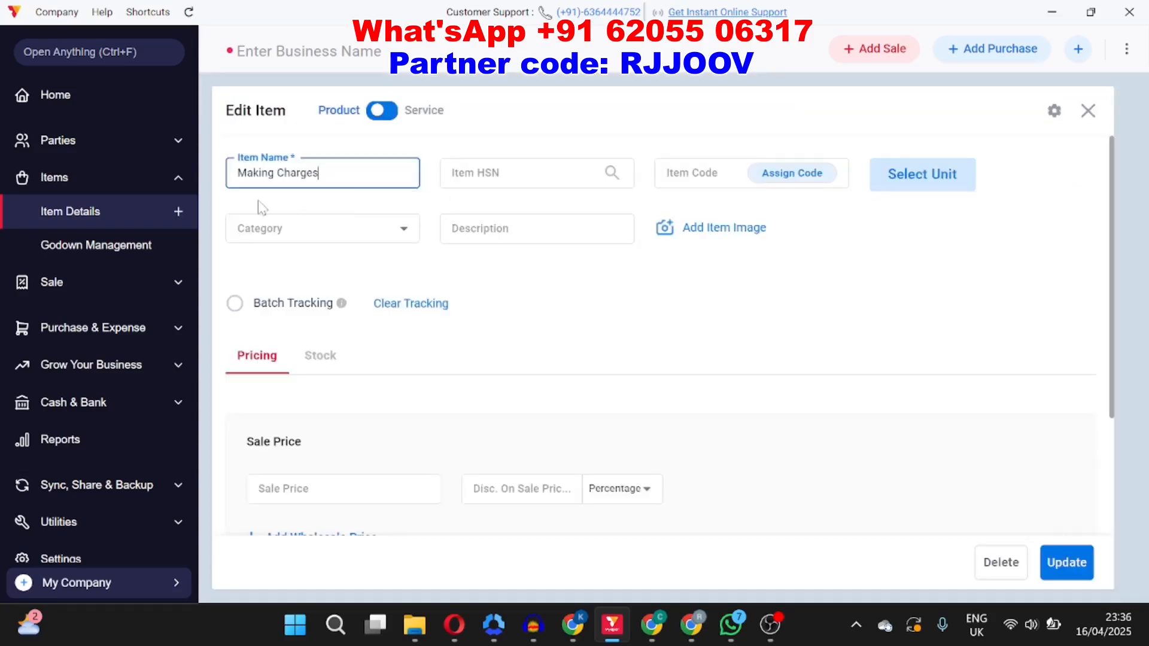
key("Escape")
left_click(651, 318)
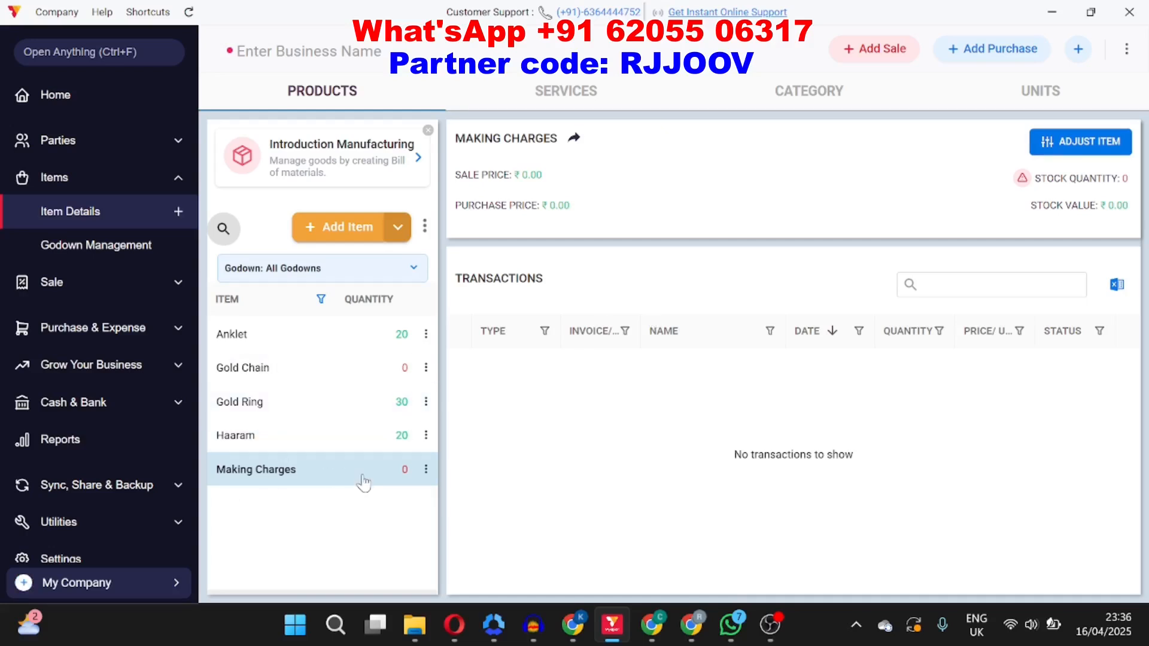
Step: Start a new sale, choose the existing customer, and enter their phone number and billing address
left_click(878, 53)
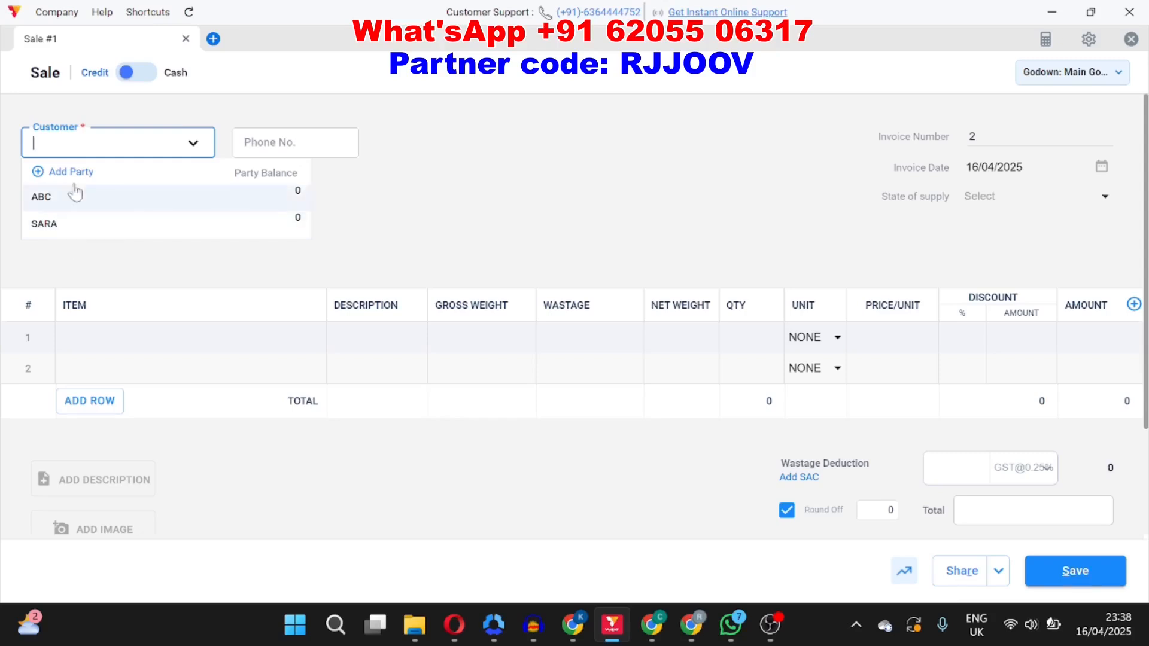
left_click(73, 225)
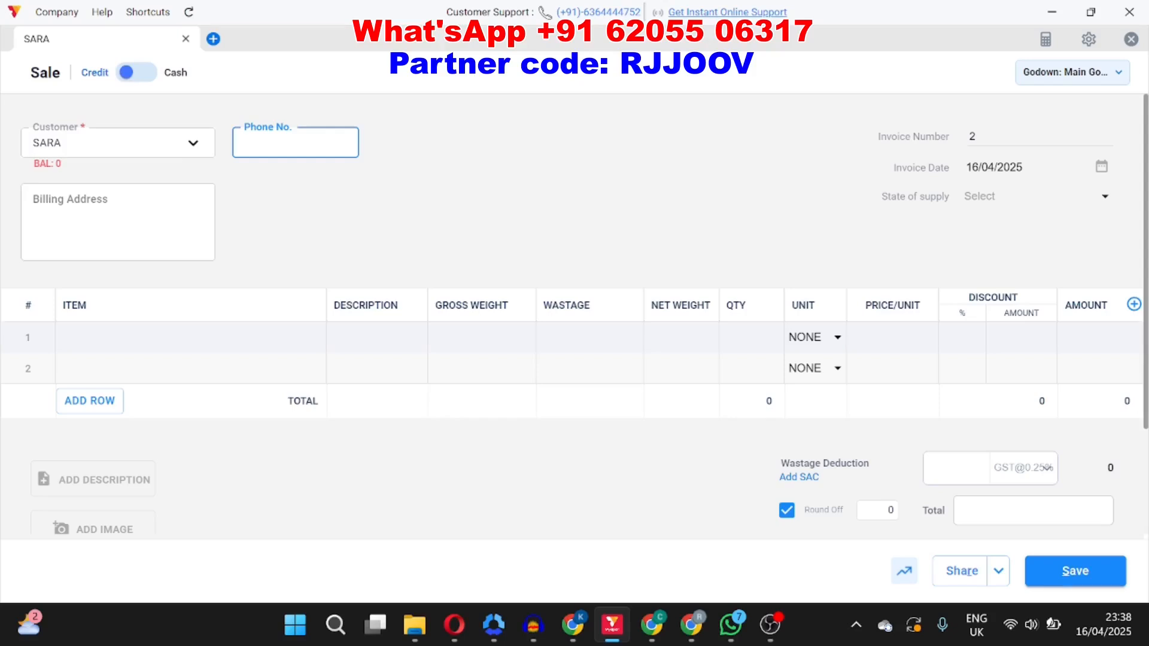
type("9876543210")
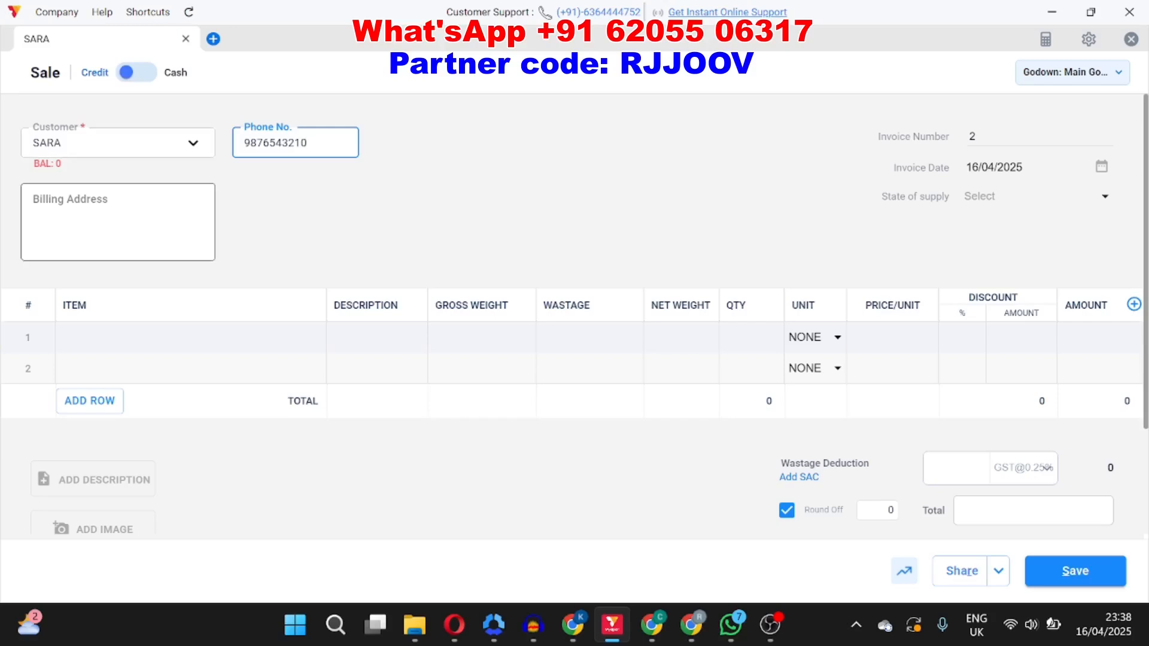
left_click(90, 212)
type("Abc")
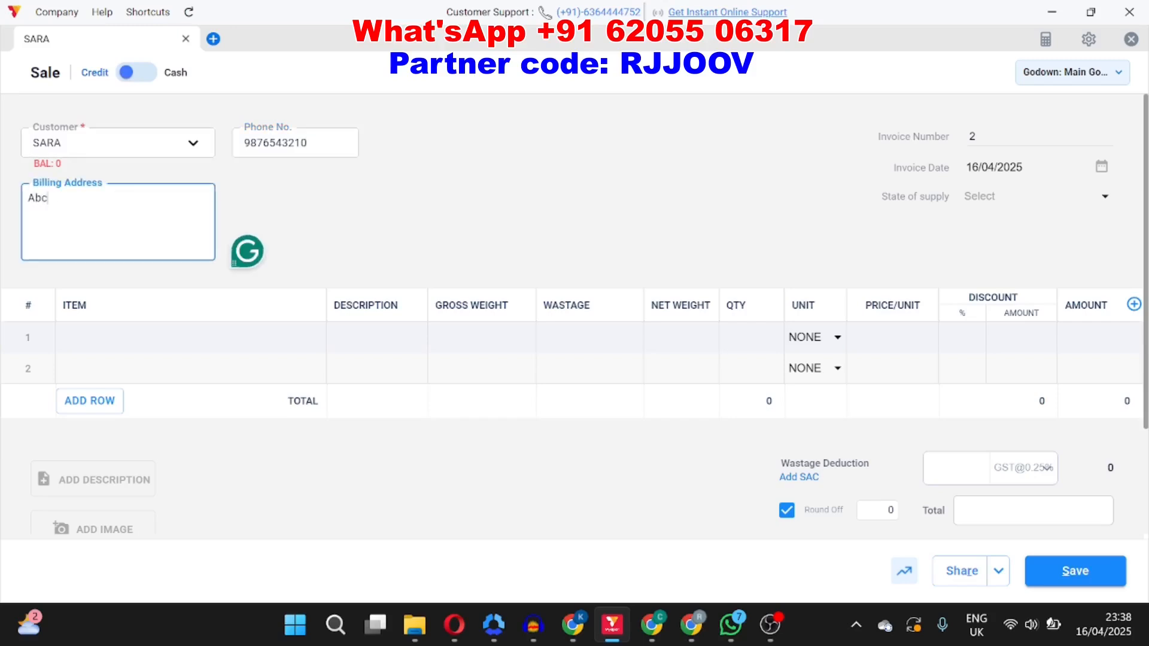
Step: Add Gold Ring to the first invoice row with gross weight 4gm and wastage 1gm
left_click(34, 334)
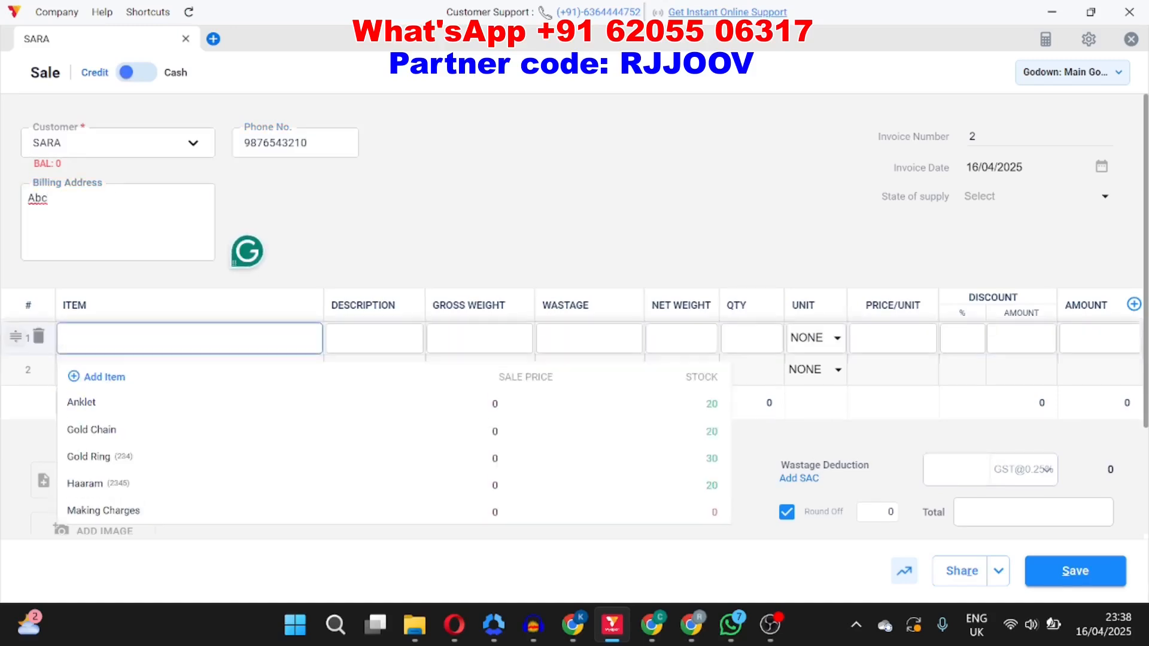
left_click(124, 460)
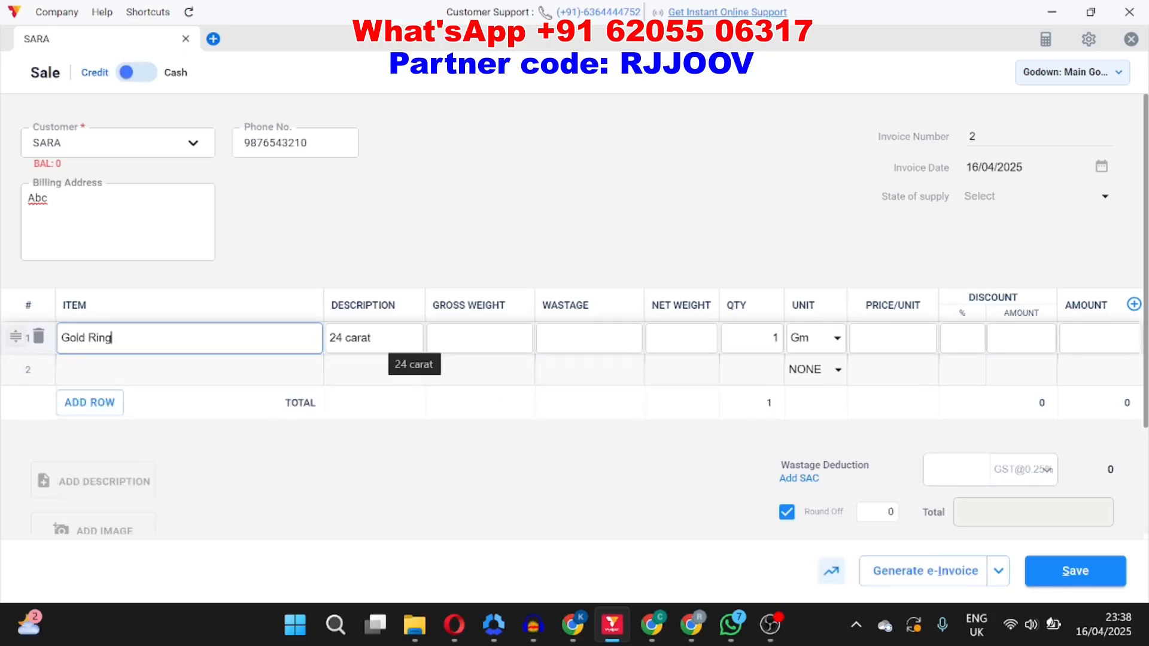
left_click(479, 339)
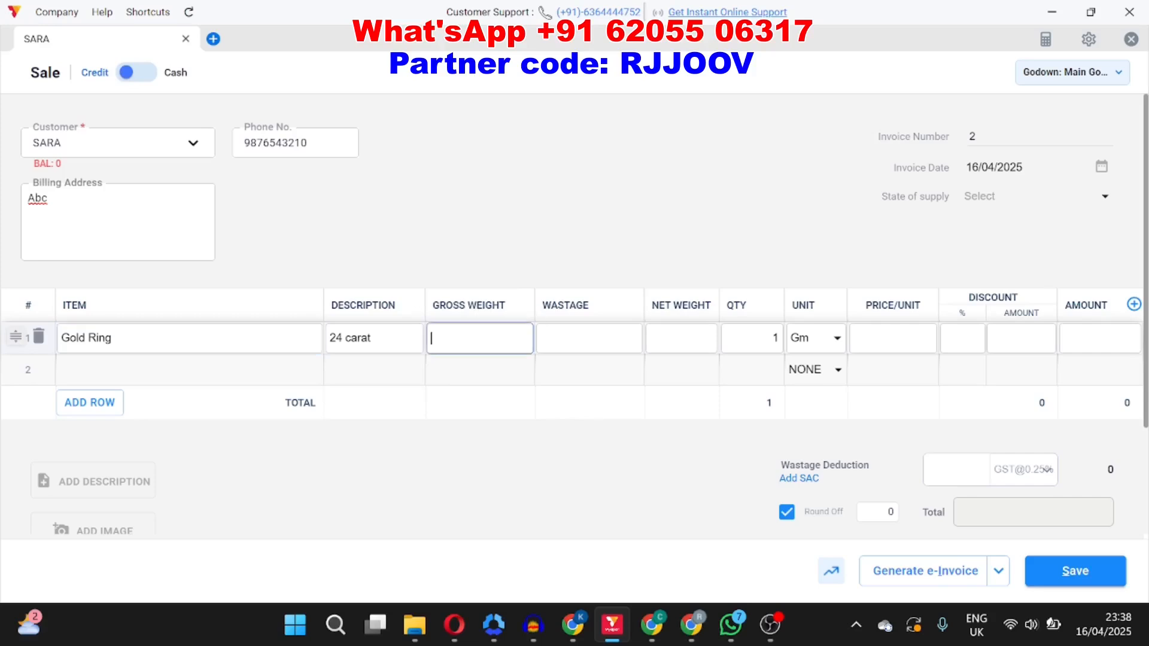
type("1")
type("gm")
left_click(589, 339)
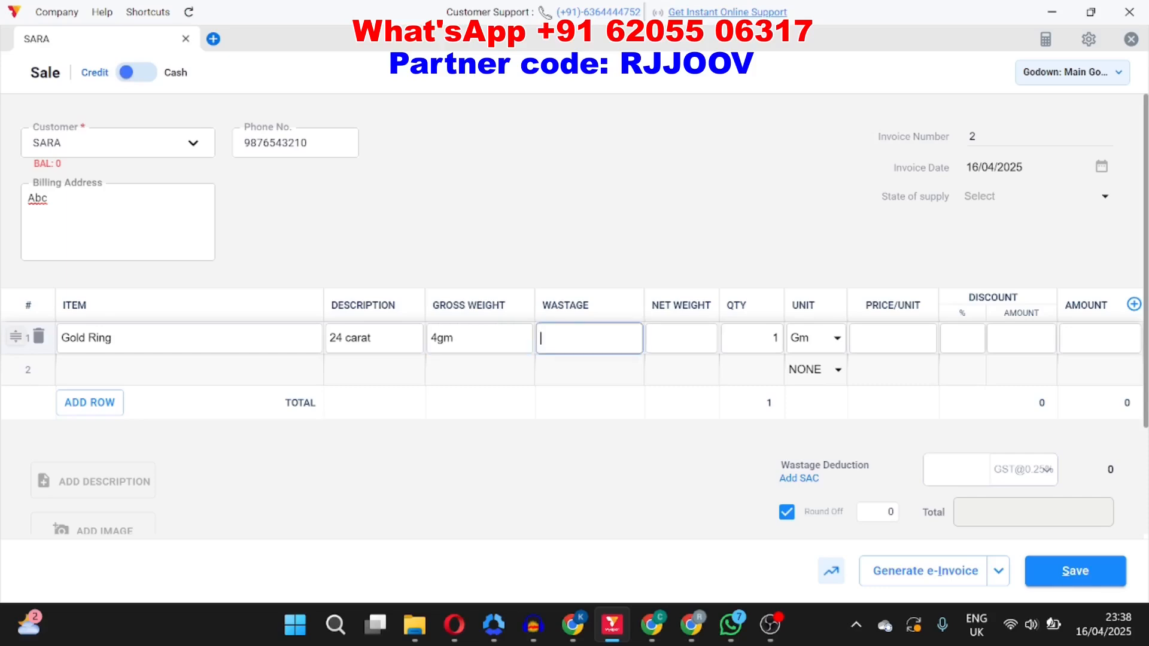
type("1gm")
key("Tab")
key("Tab")
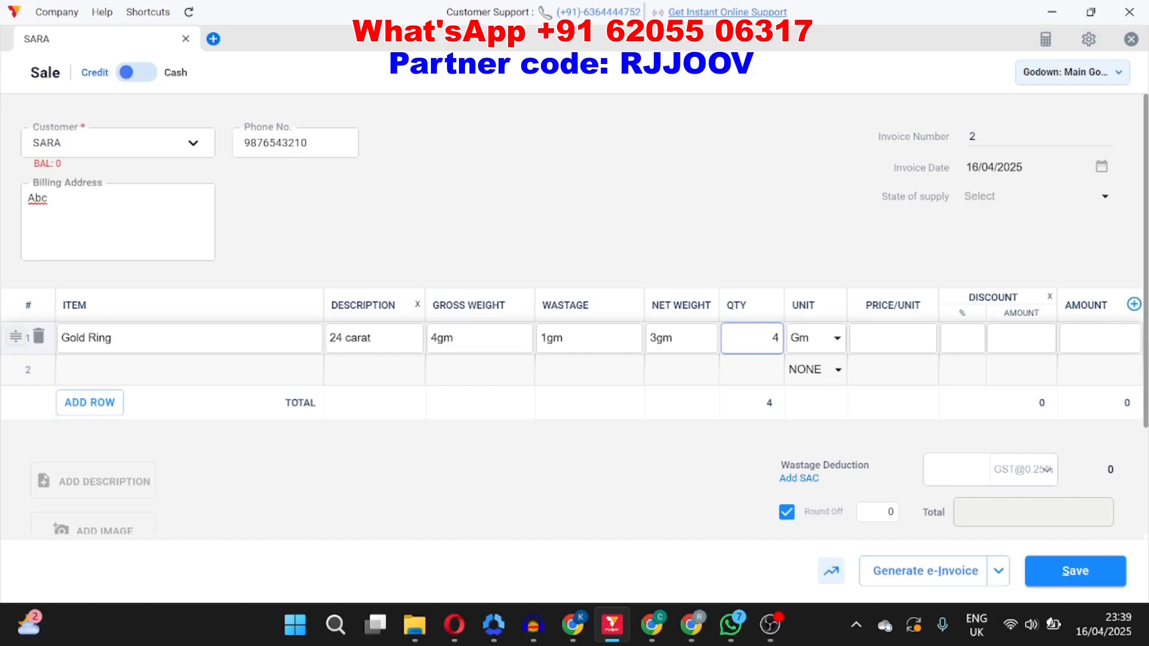
Step: Set the Gold Ring's price per unit to 8200
left_click(893, 338)
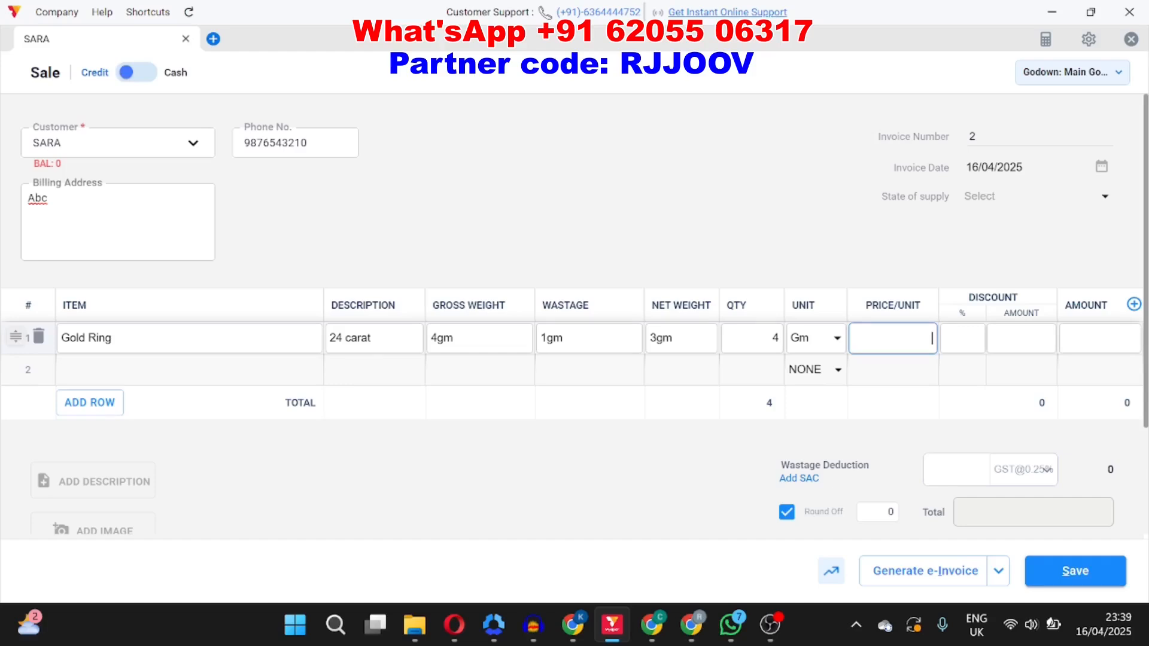
type("82")
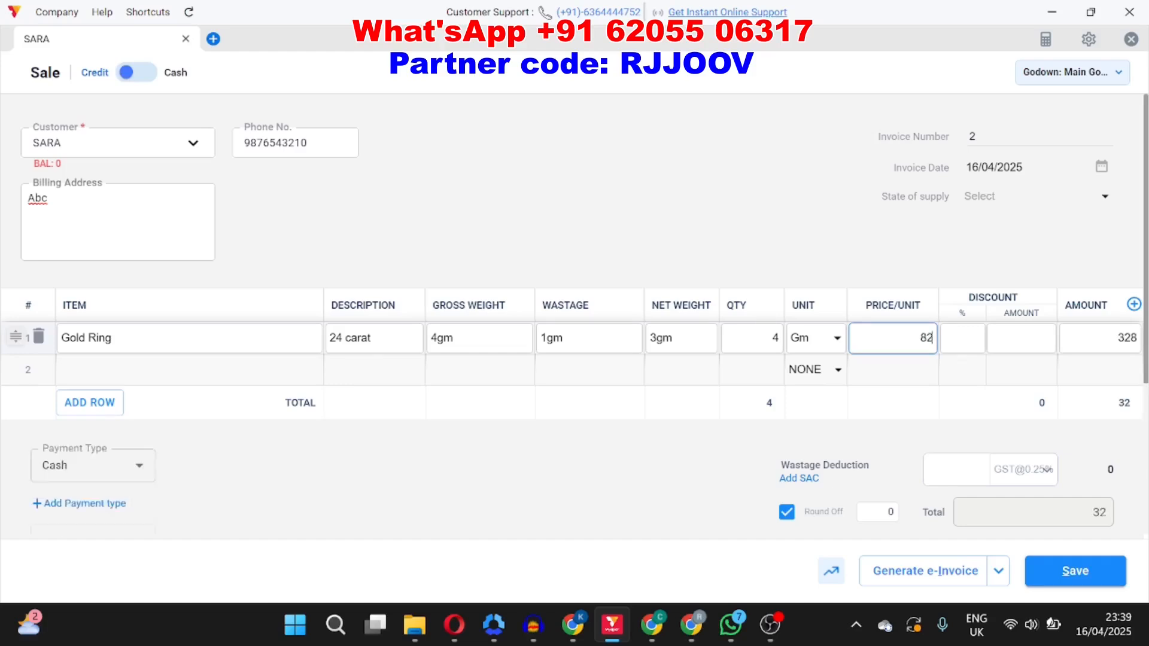
type("00")
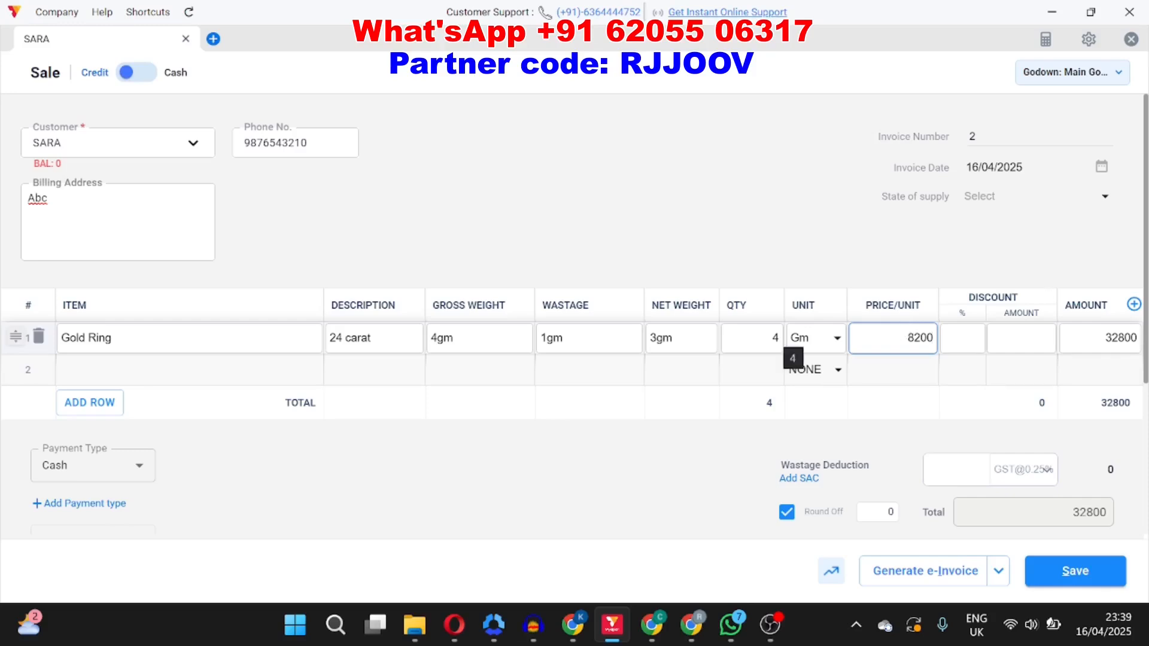
left_click_drag(1104, 337, 1144, 343)
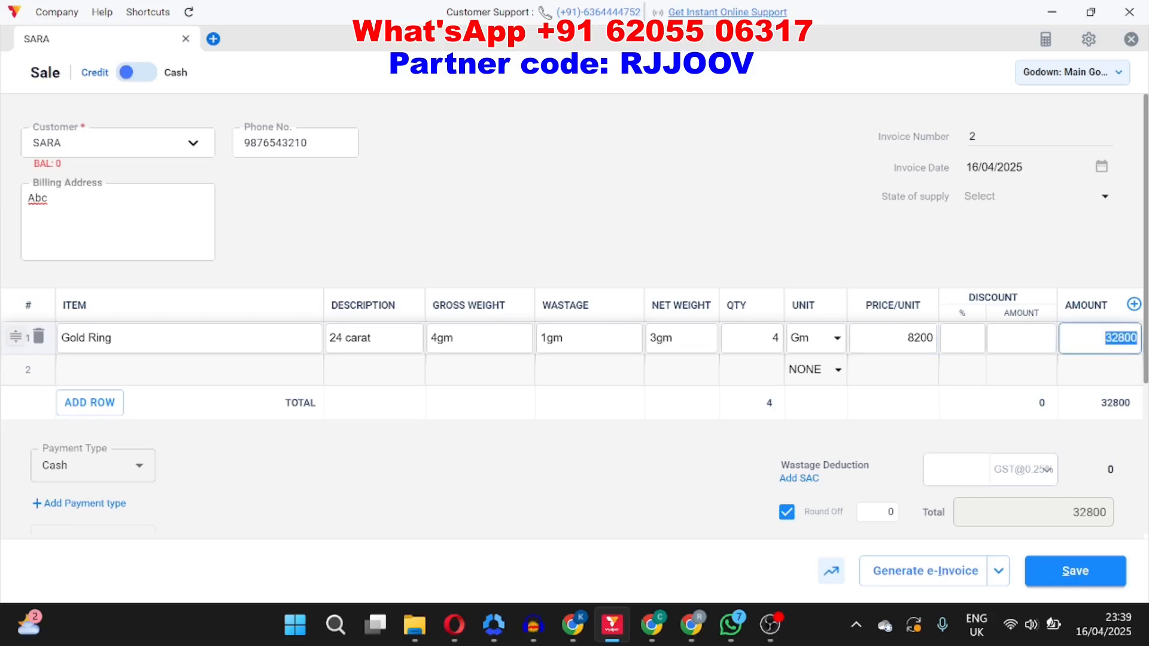
Step: Mark the full invoice amount as received
scroll(864, 327, "down", 3)
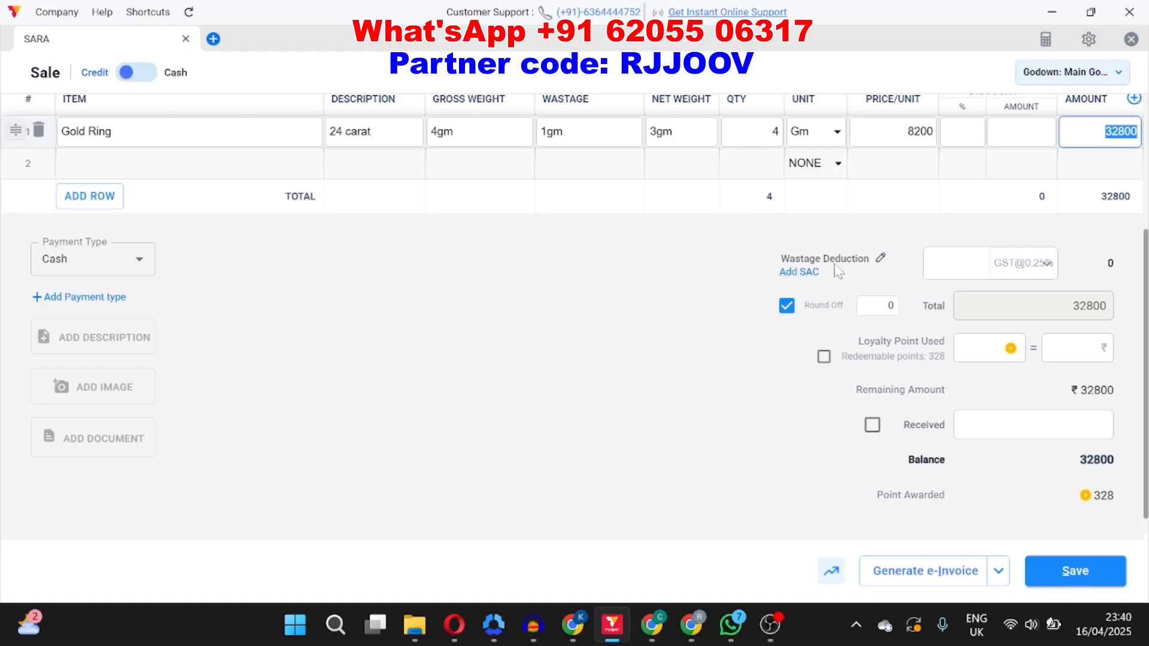
left_click(956, 264)
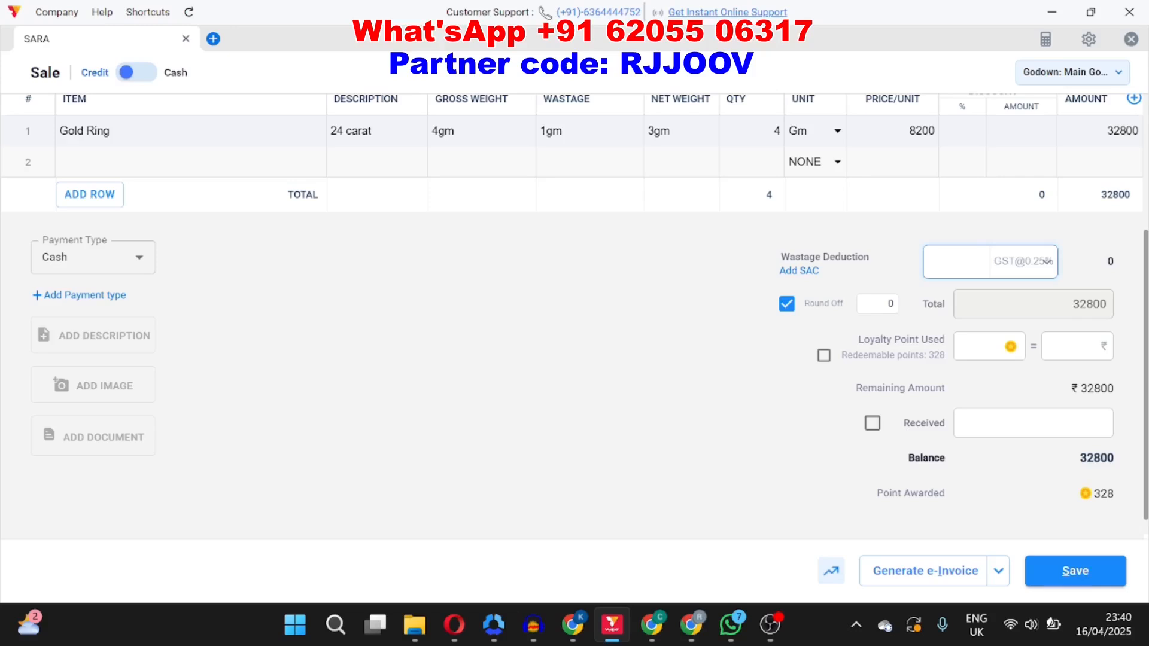
left_click(1044, 267)
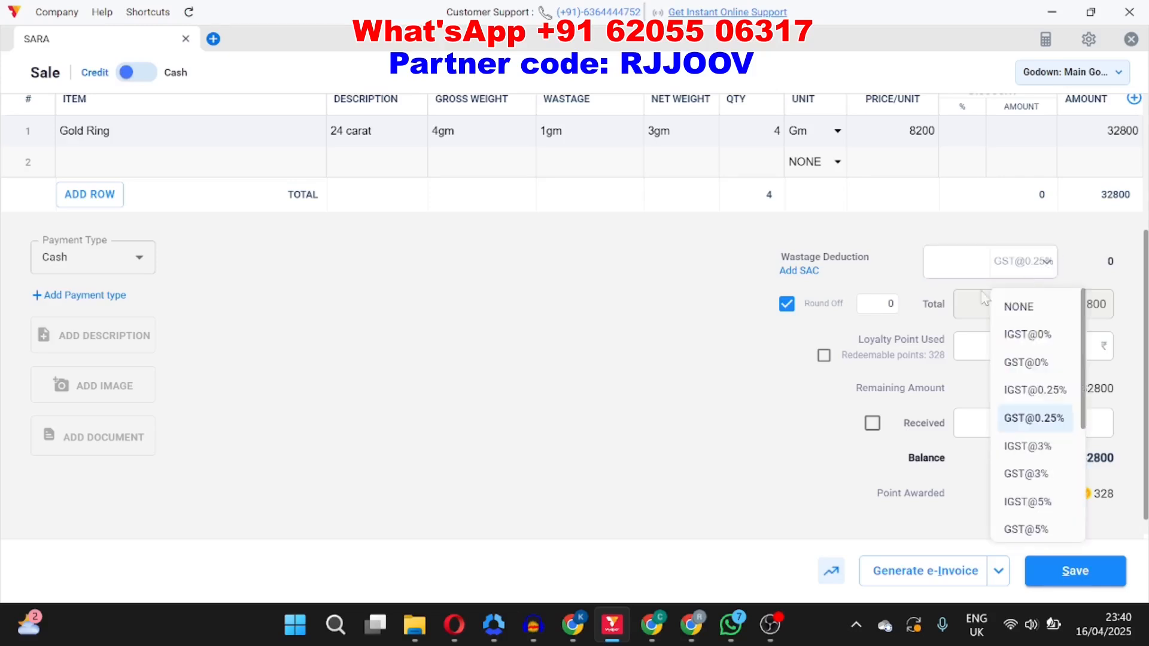
left_click(603, 386)
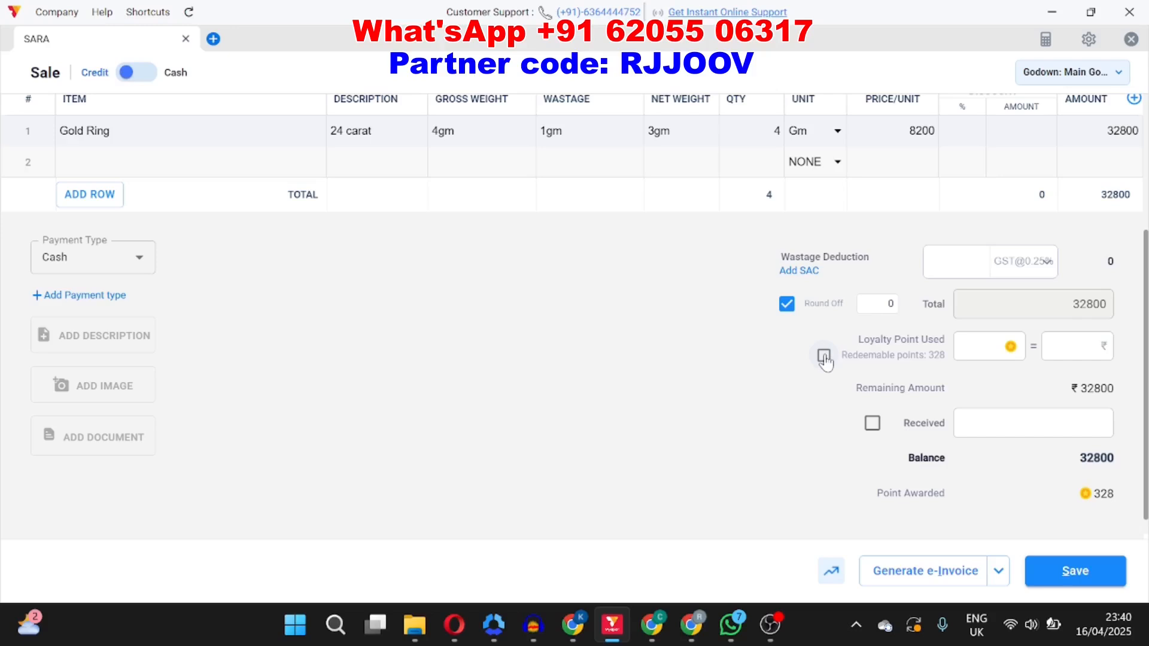
left_click(873, 425)
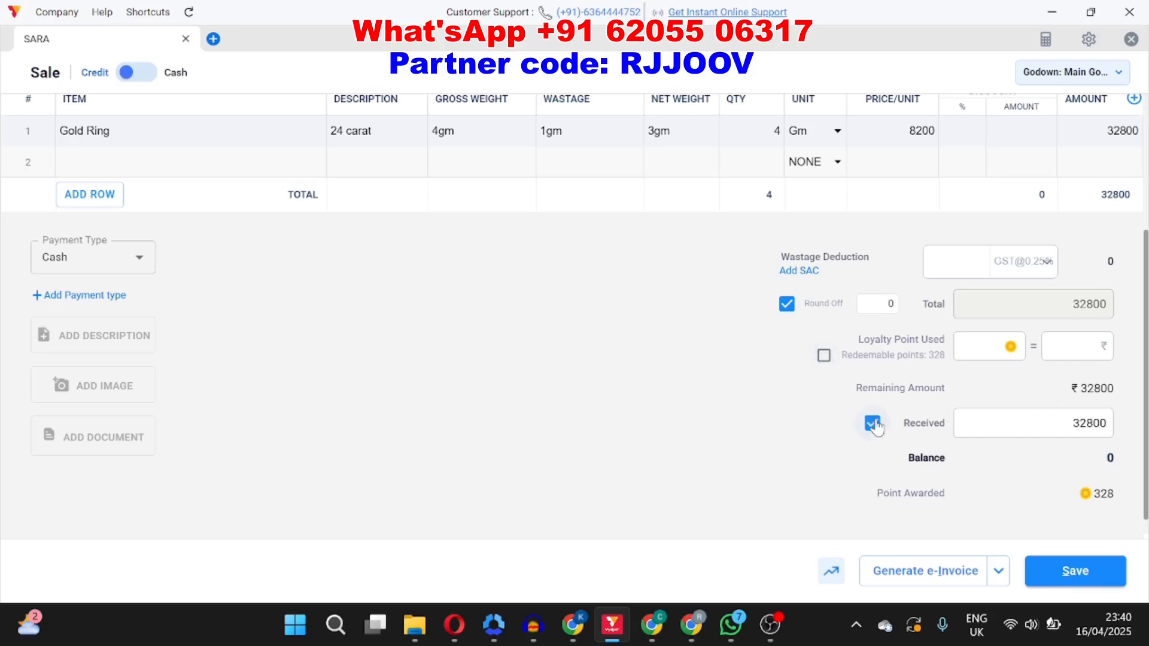
Step: Save the sale invoice and close the invoice preview
scroll(1068, 457, "down", 1)
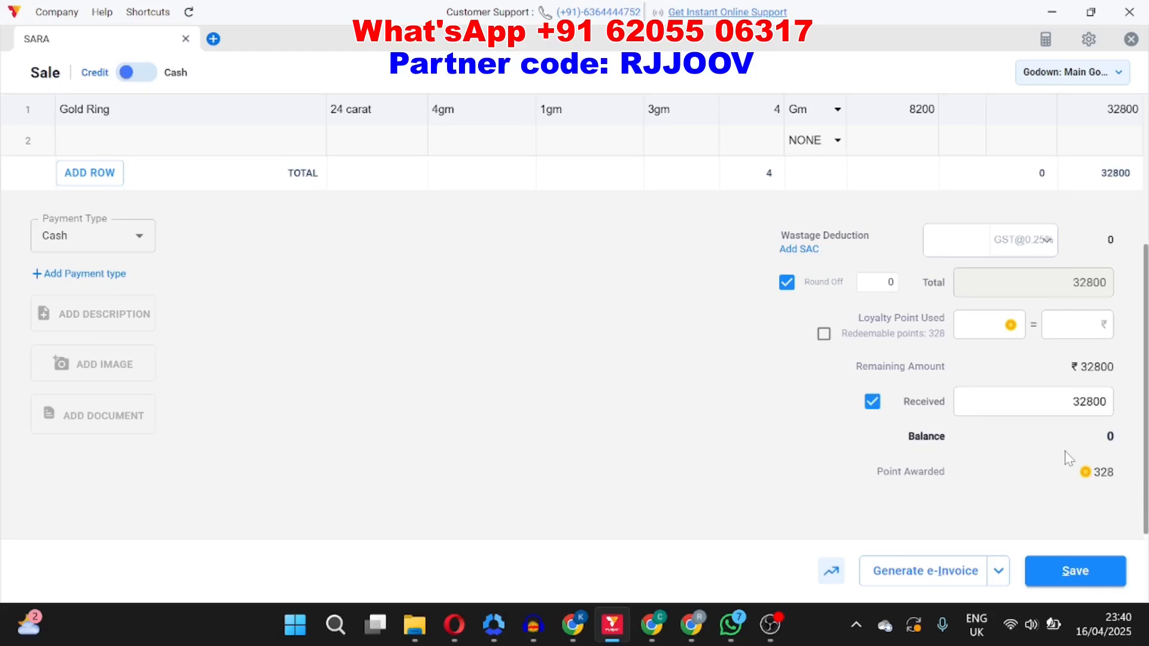
left_click(1073, 579)
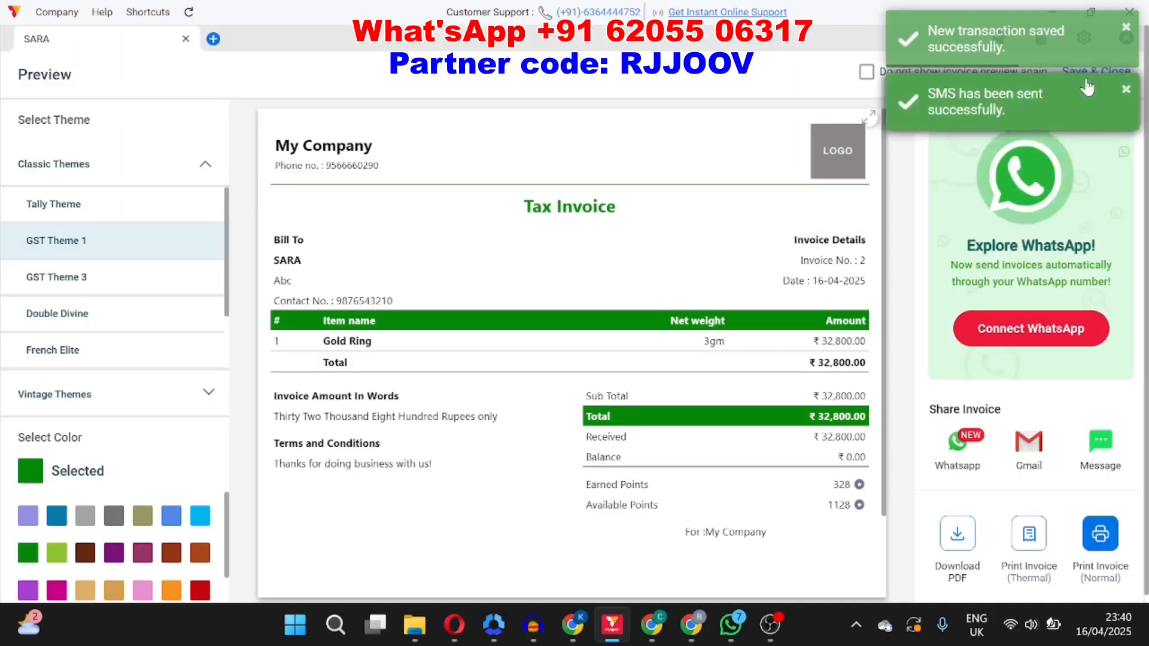
left_click(1093, 72)
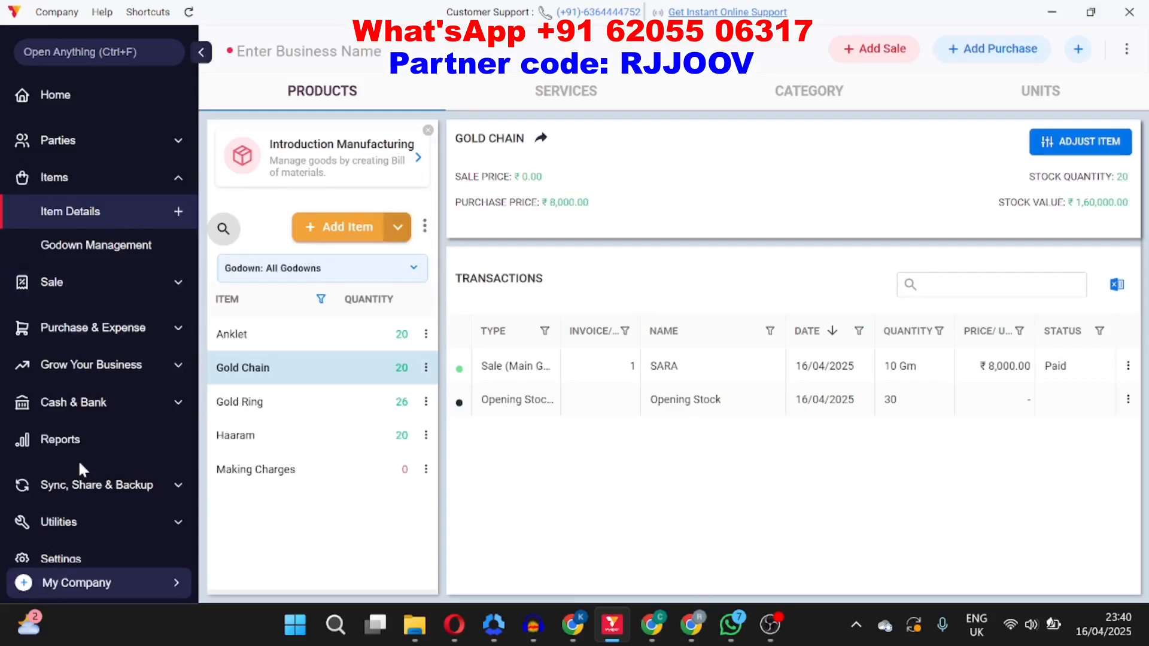
Step: Open the reports and view the All Transactions report
scroll(83, 469, "down", 1)
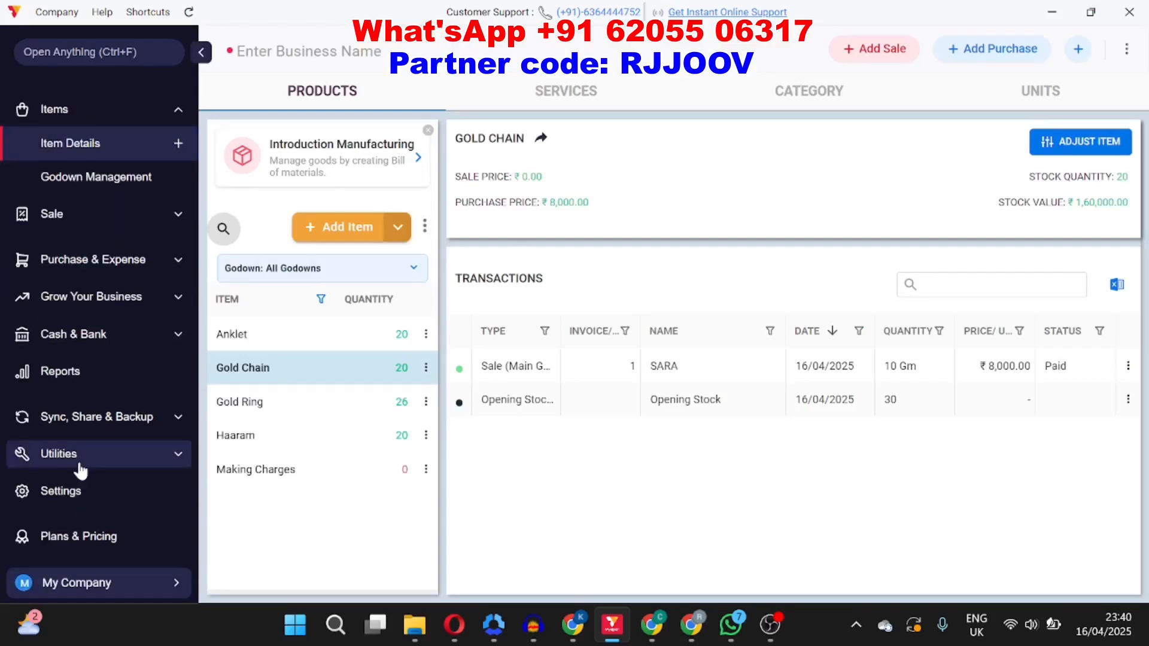
left_click(84, 387)
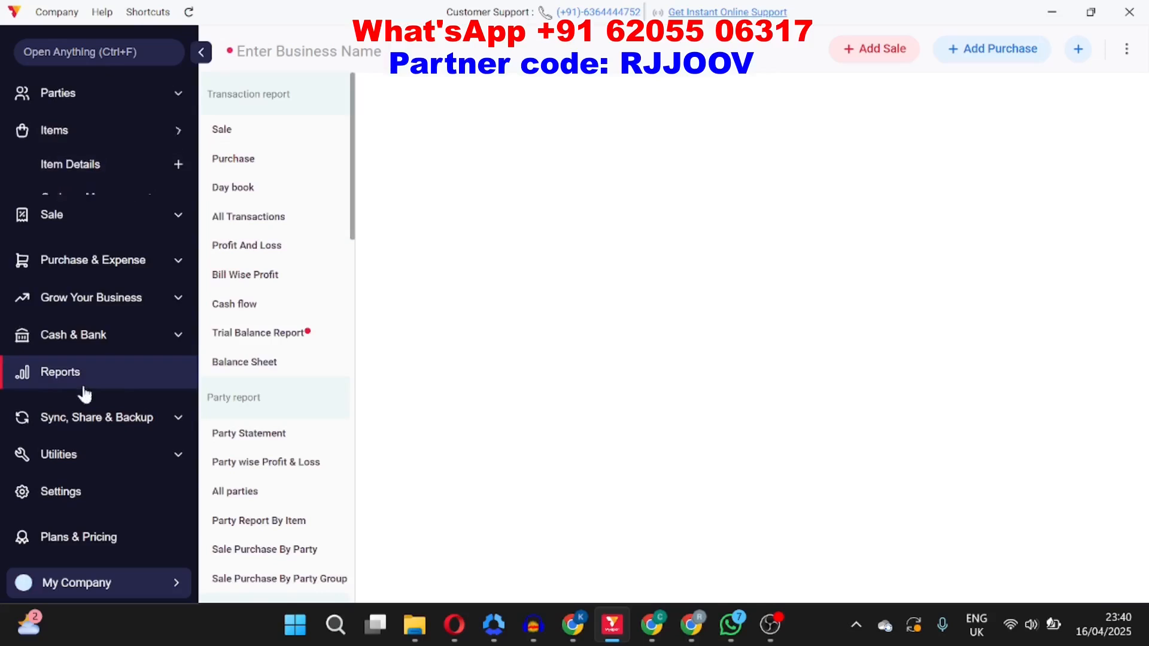
left_click(258, 221)
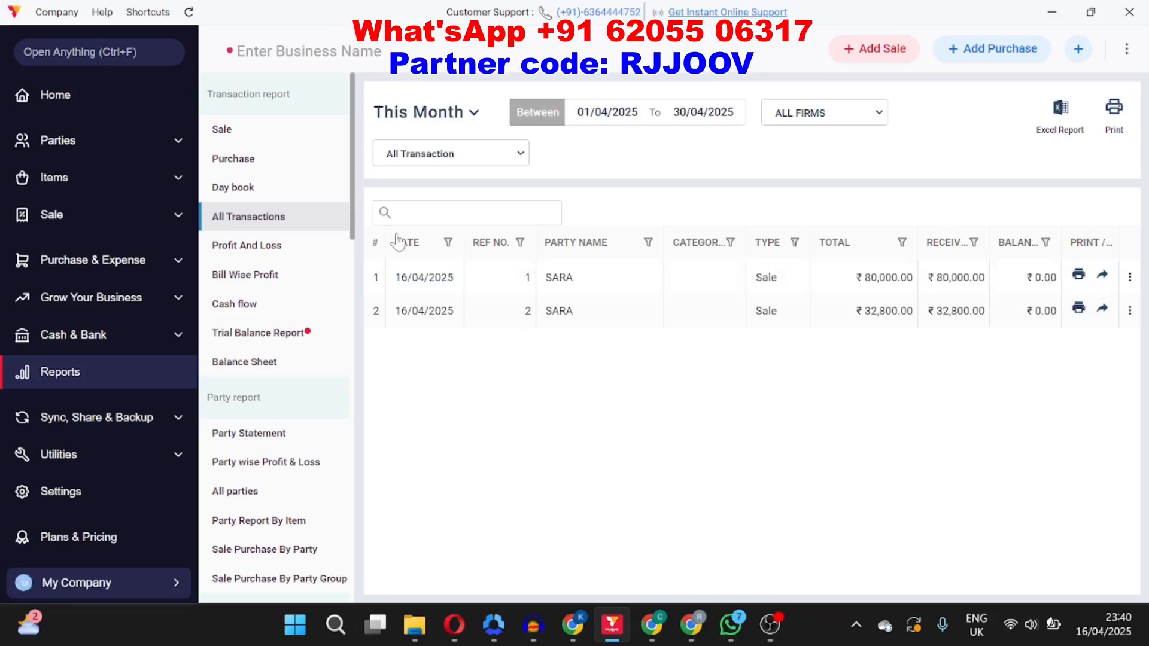
Step: Browse the Sale, Purchase and Profit And Loss reports
left_click(234, 139)
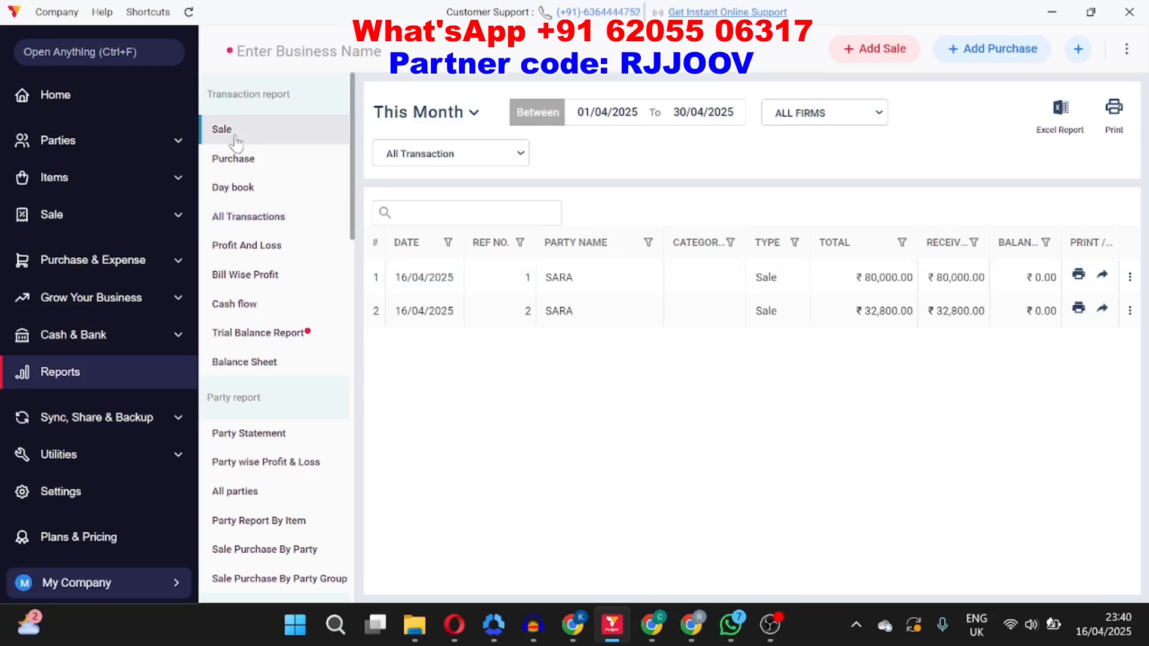
left_click(262, 163)
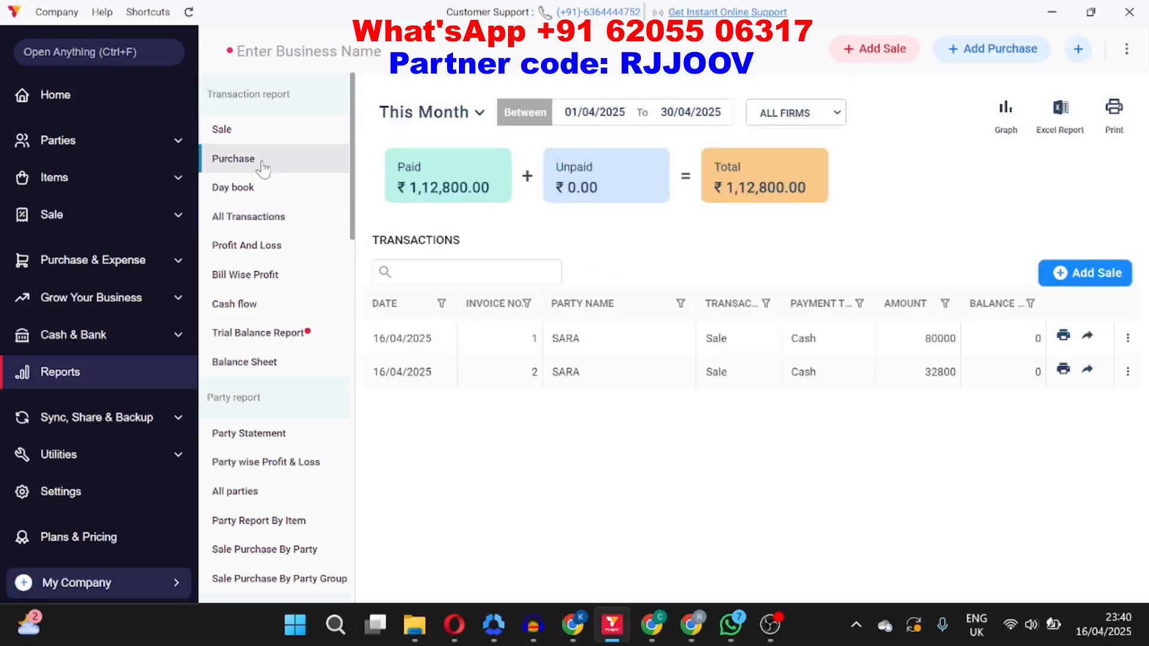
left_click(247, 248)
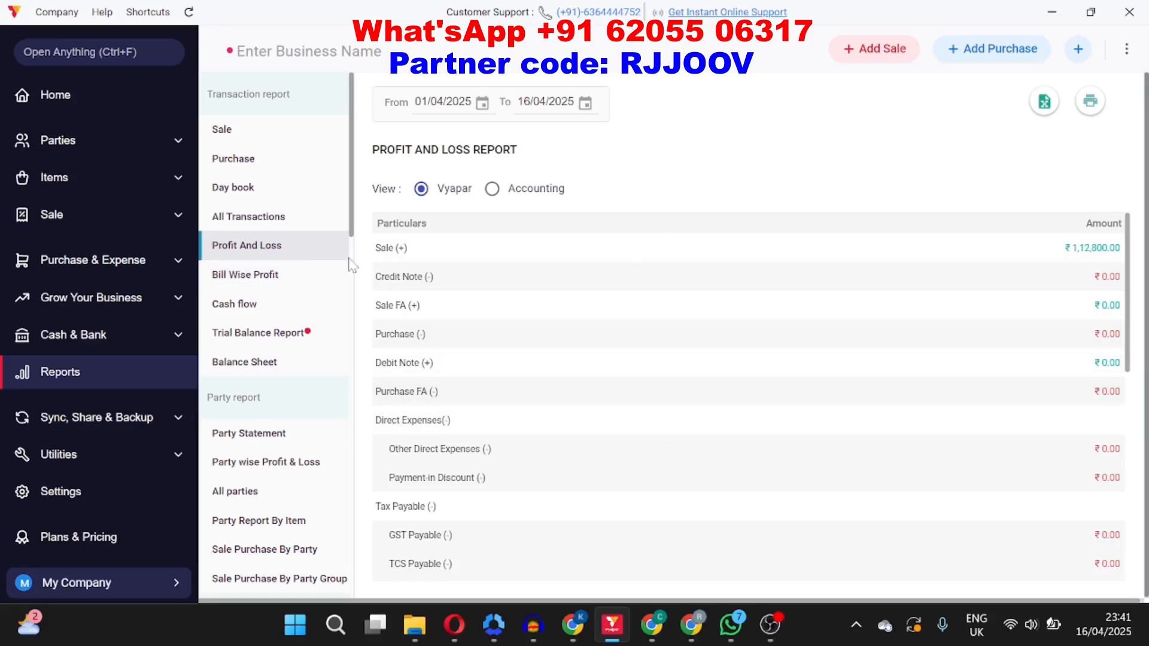
Step: View the Bill Wise Profit report and then the Party wise Profit & Loss report
left_click(270, 276)
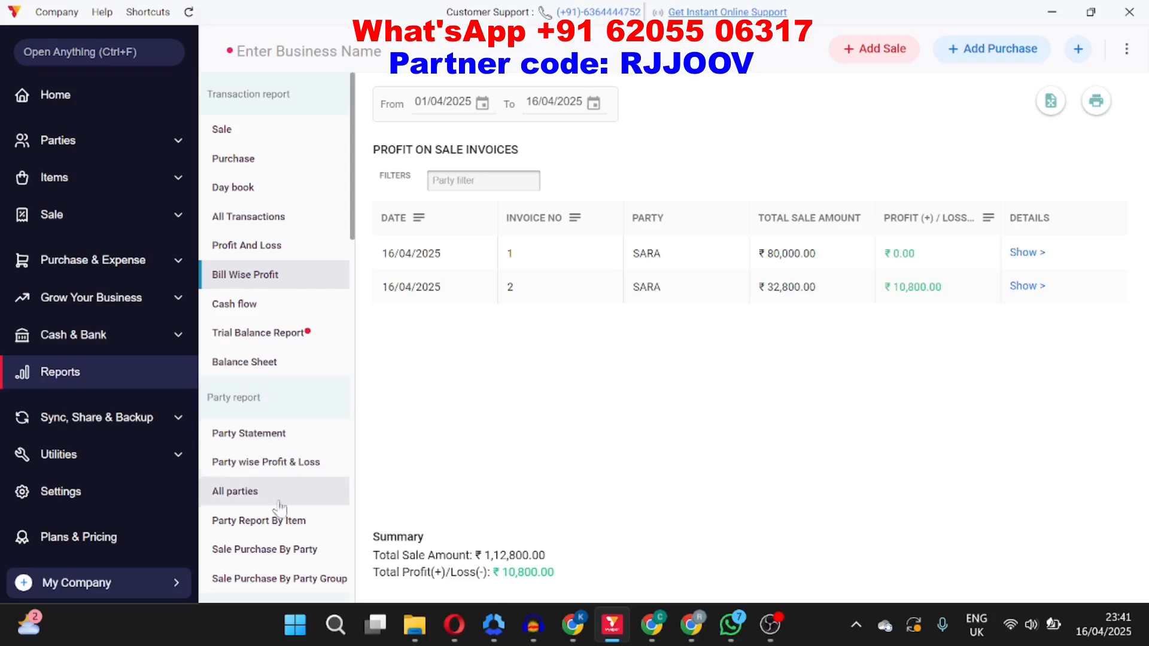
scroll(278, 511, "down", 1)
scroll(278, 512, "down", 3)
left_click(267, 383)
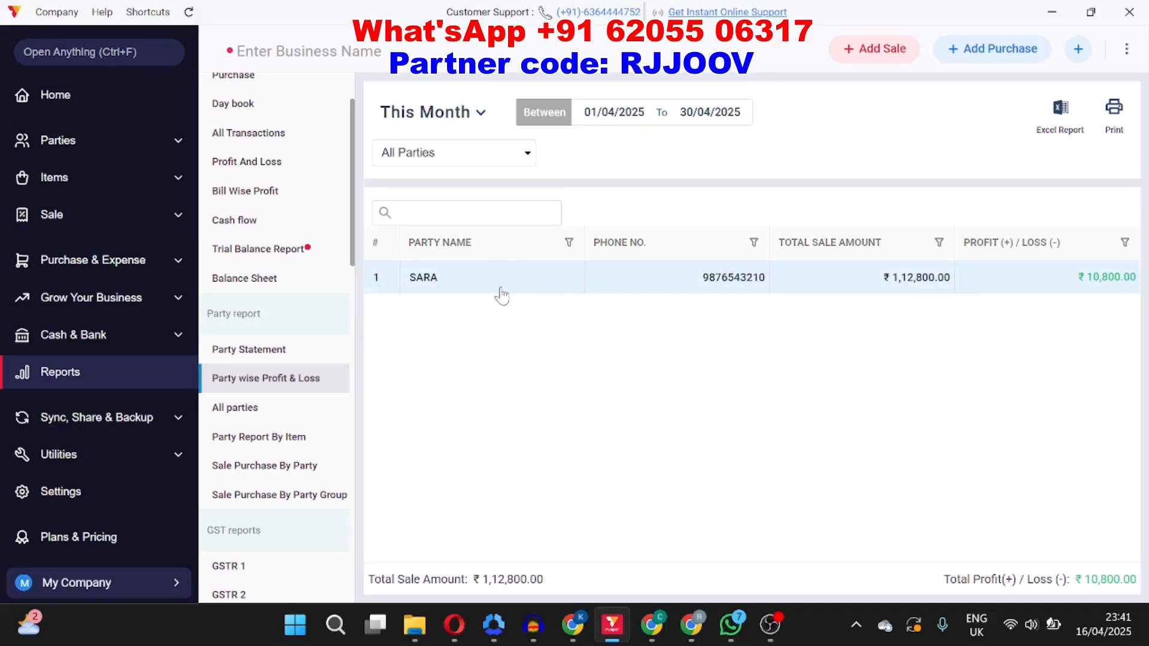
Step: Scroll the report list and open the Item Wise Profit And Loss report
scroll(239, 478, "down", 10)
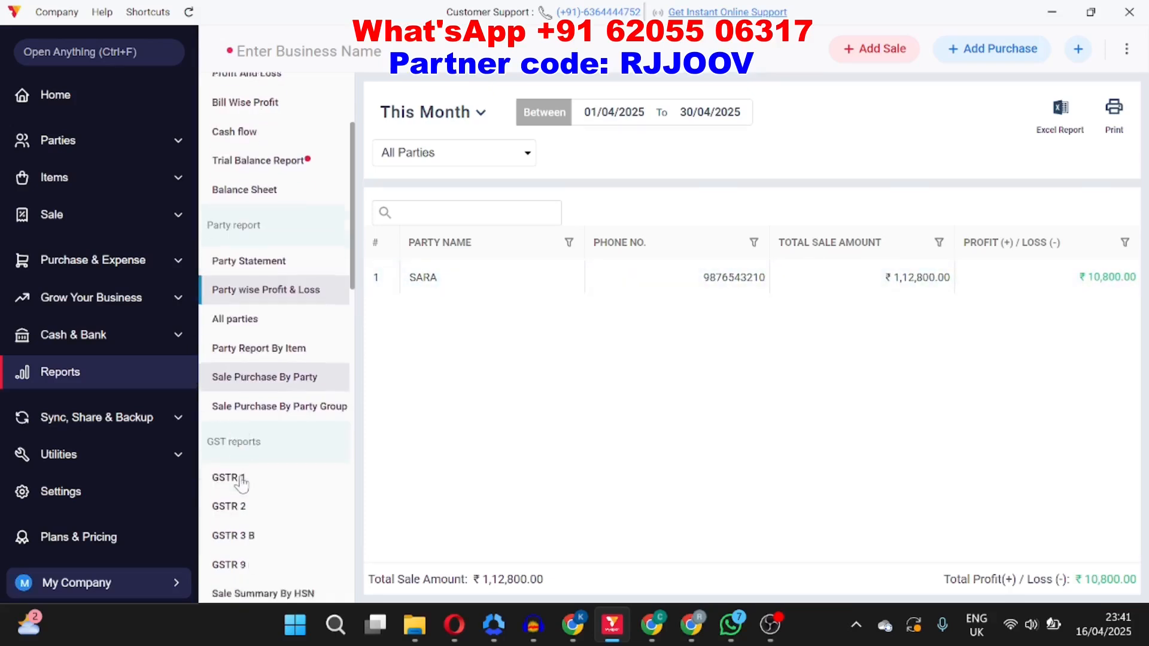
scroll(239, 479, "down", 12)
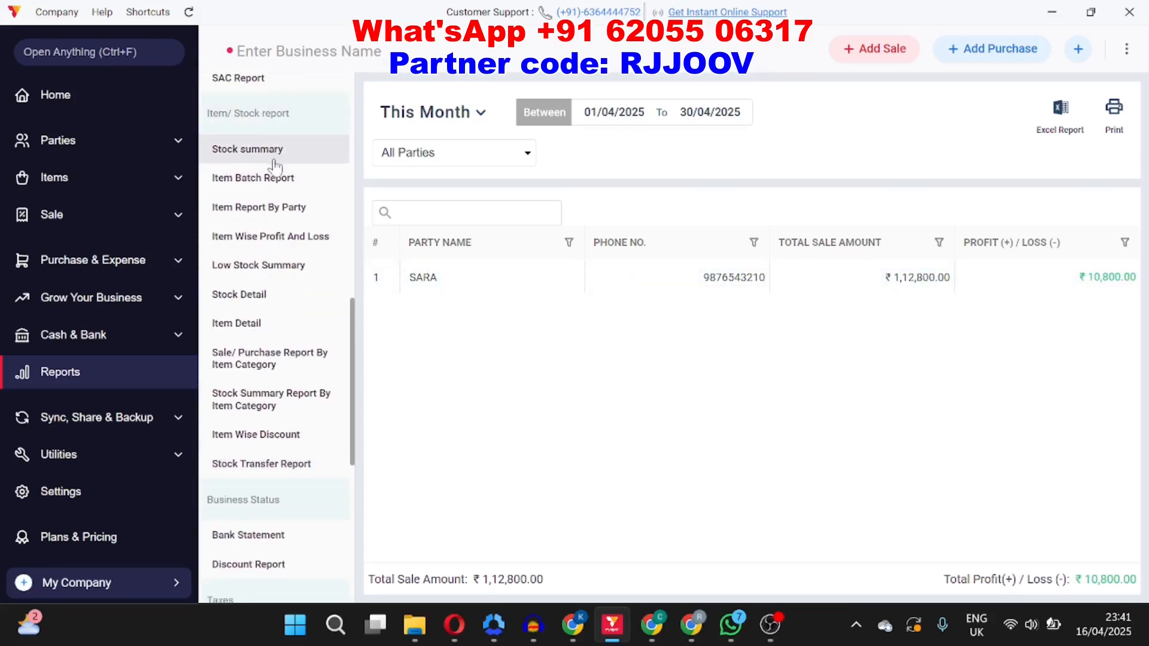
left_click(279, 239)
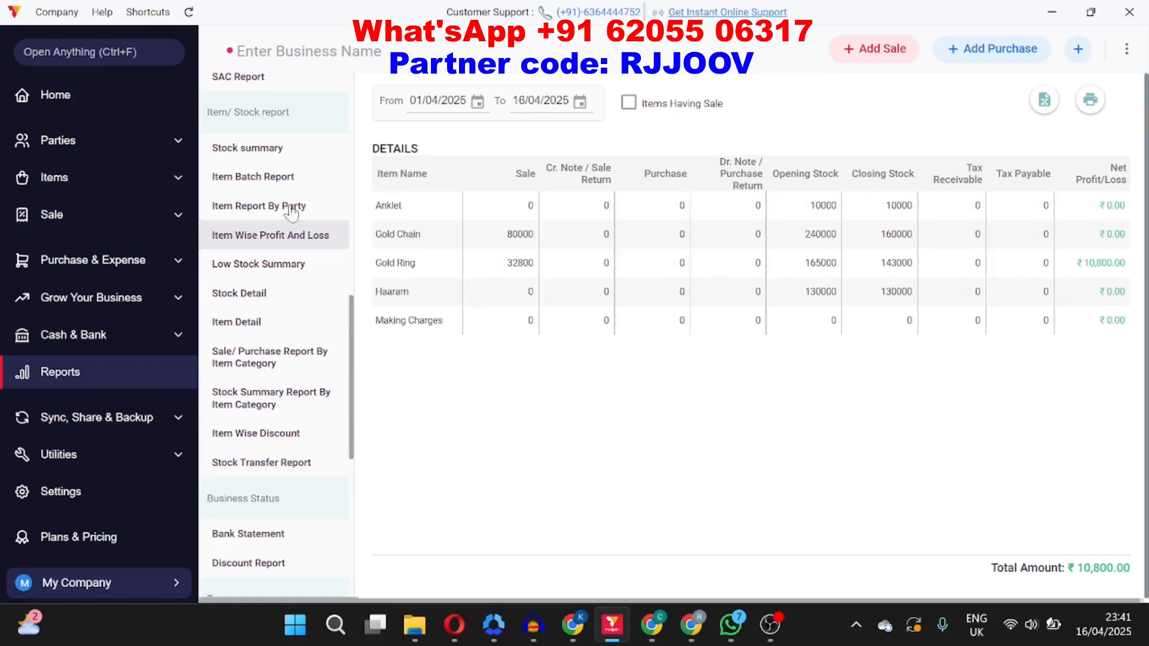
Step: Open Plans & Pricing and compare the one-year and three-year Gold Plan prices and device coverage
scroll(306, 202, "up", 10)
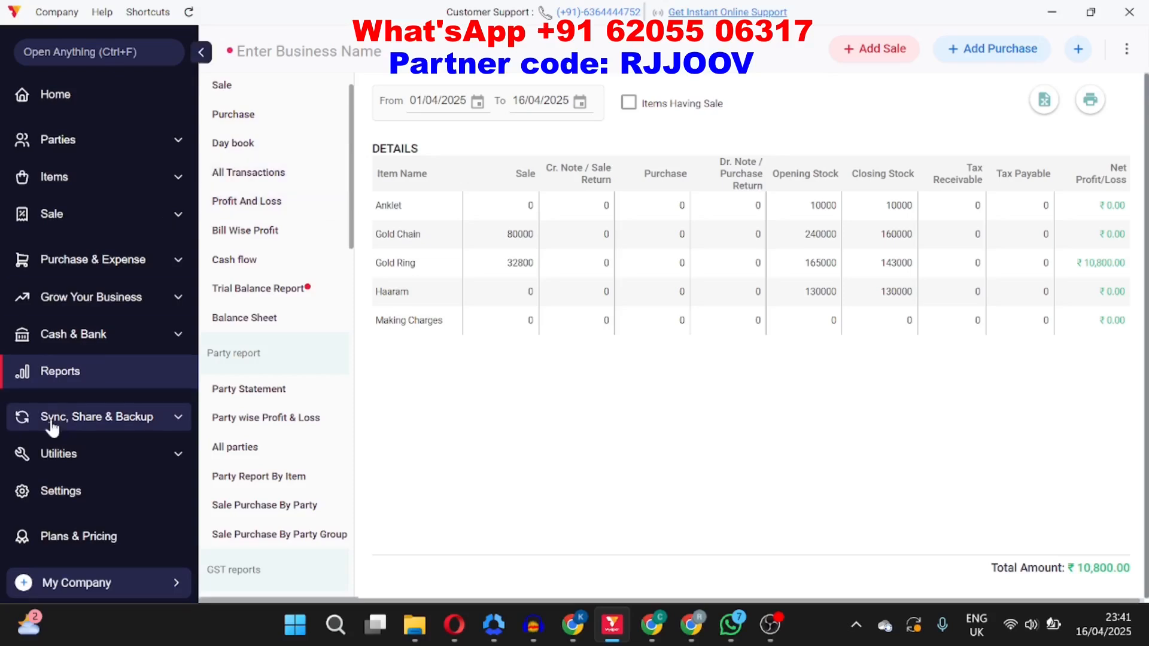
left_click(86, 538)
scroll(317, 357, "down", 3)
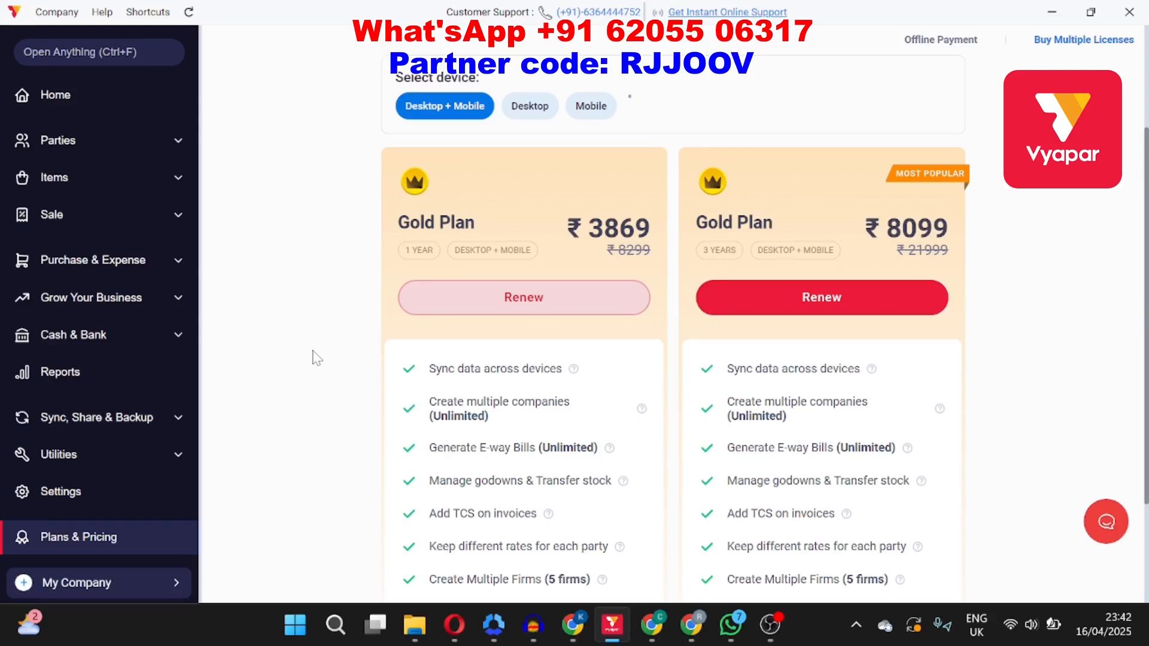
left_click_drag(589, 228, 658, 225)
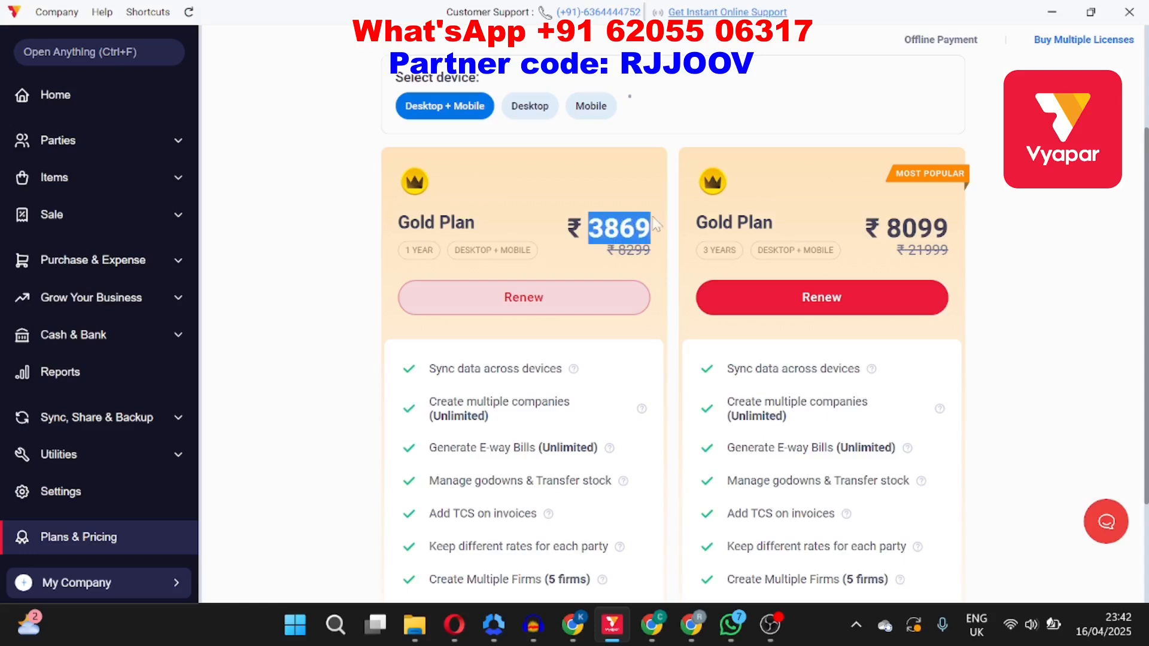
left_click(886, 227)
left_click_drag(902, 227, 961, 221)
left_click(1055, 222)
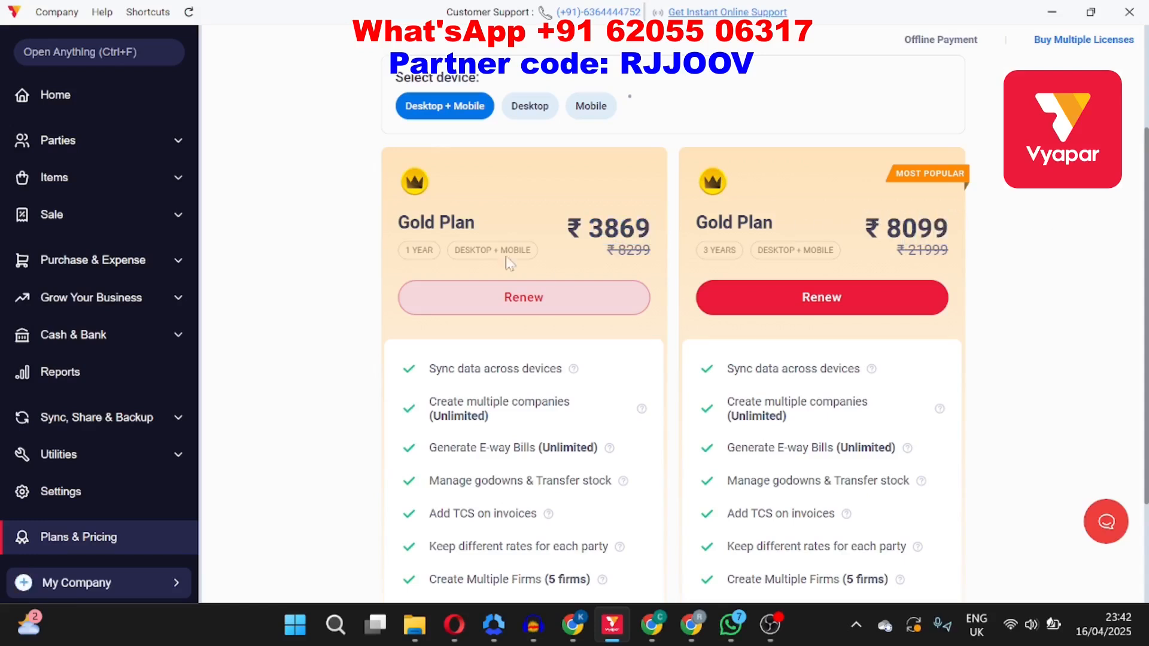
left_click_drag(402, 251, 442, 251)
left_click_drag(702, 250, 745, 252)
left_click(1066, 229)
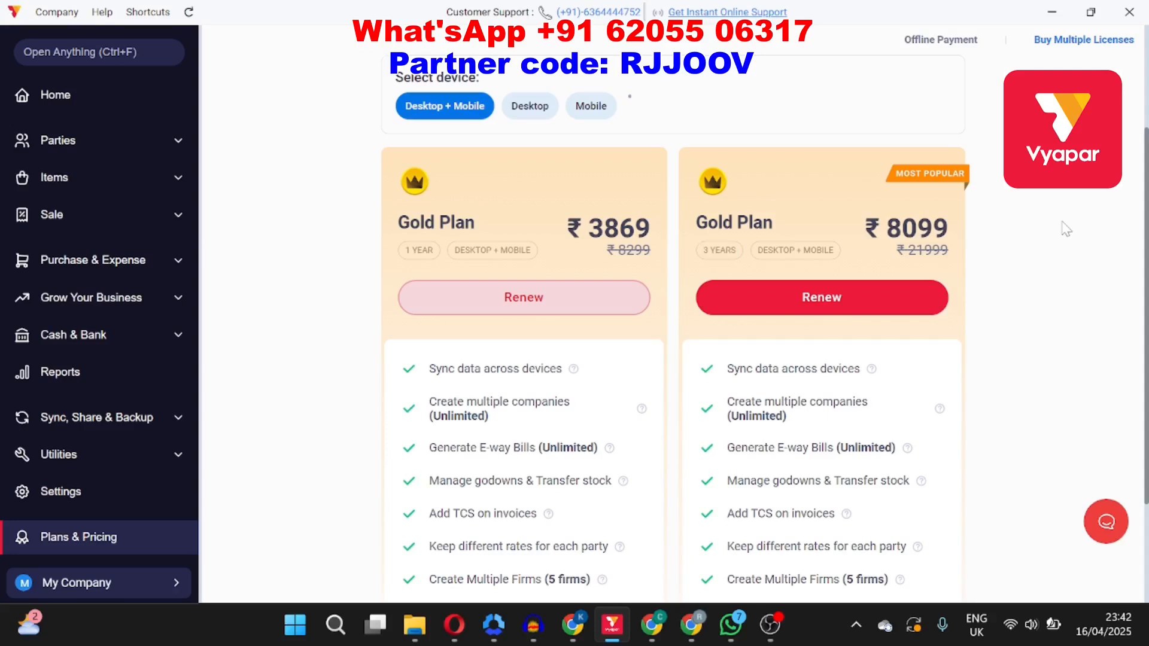